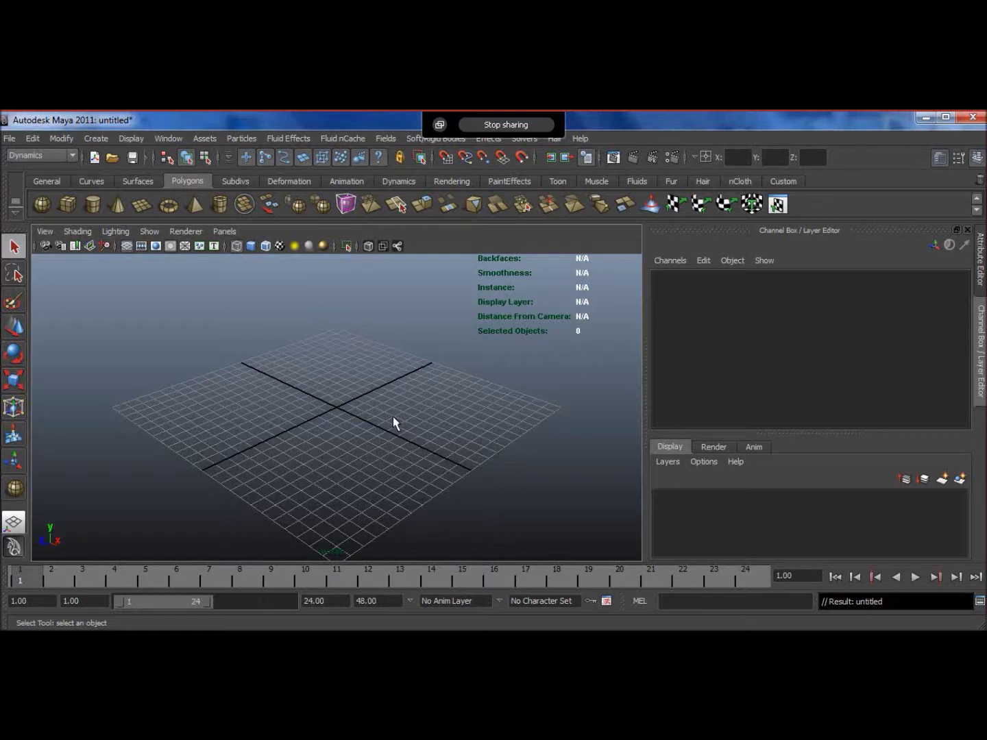
- Create a polygon plane that covers the whole grid, and leave it deselected
{"action": "left_click", "coordinate": [139, 207]}
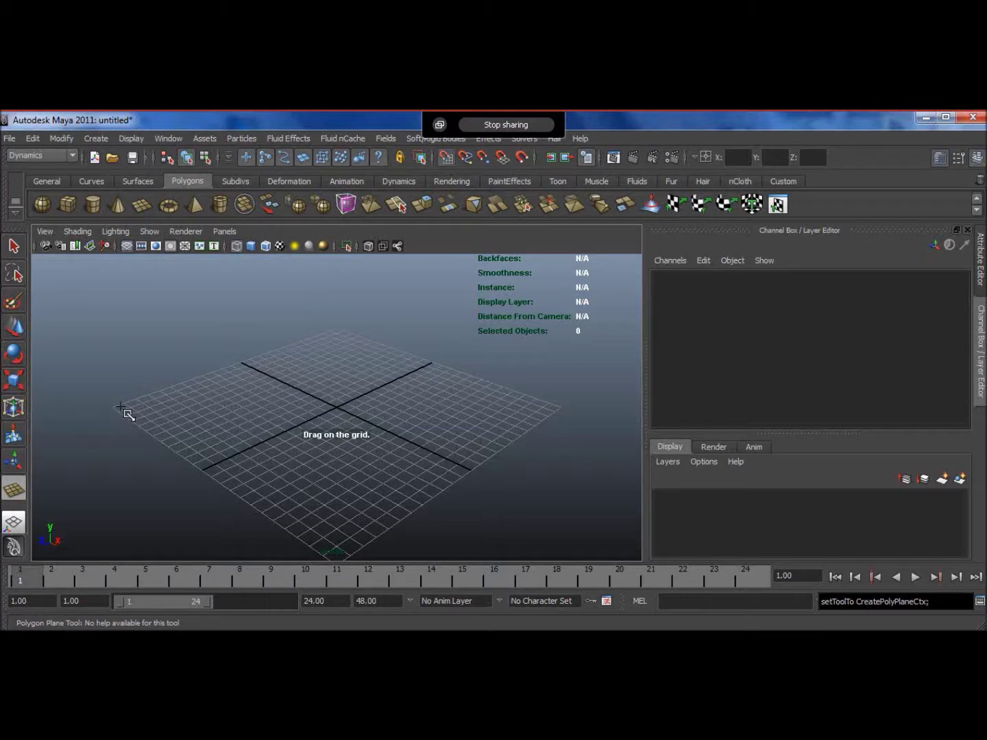
{"action": "left_click_drag", "start_coordinate": [122, 409], "coordinate": [565, 406]}
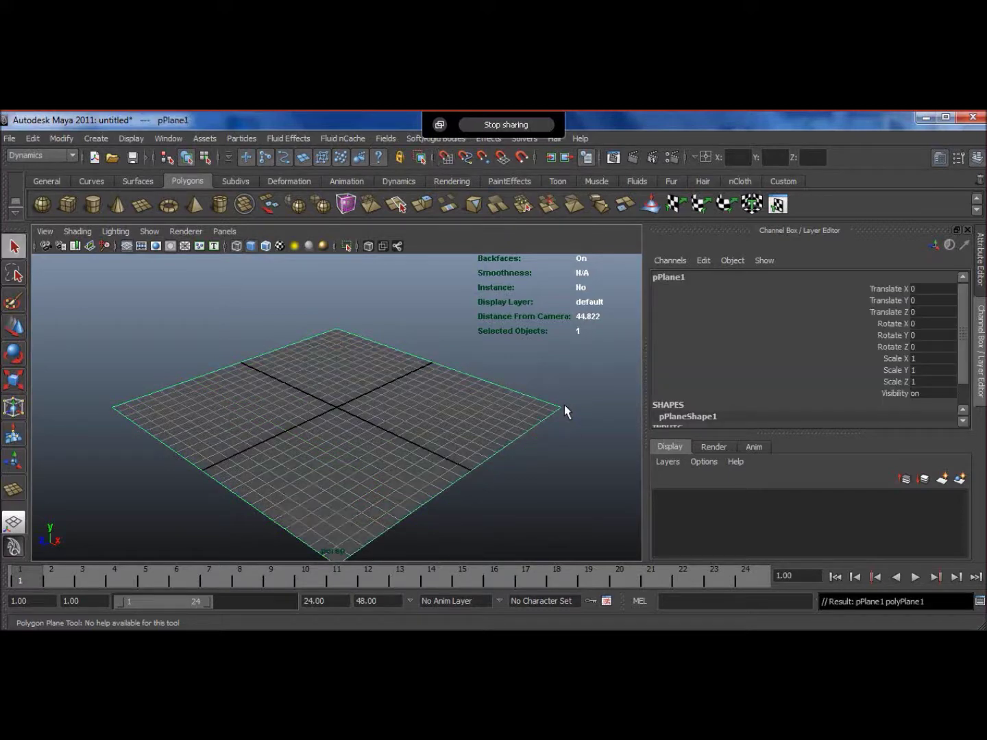
{"action": "left_click", "coordinate": [558, 364]}
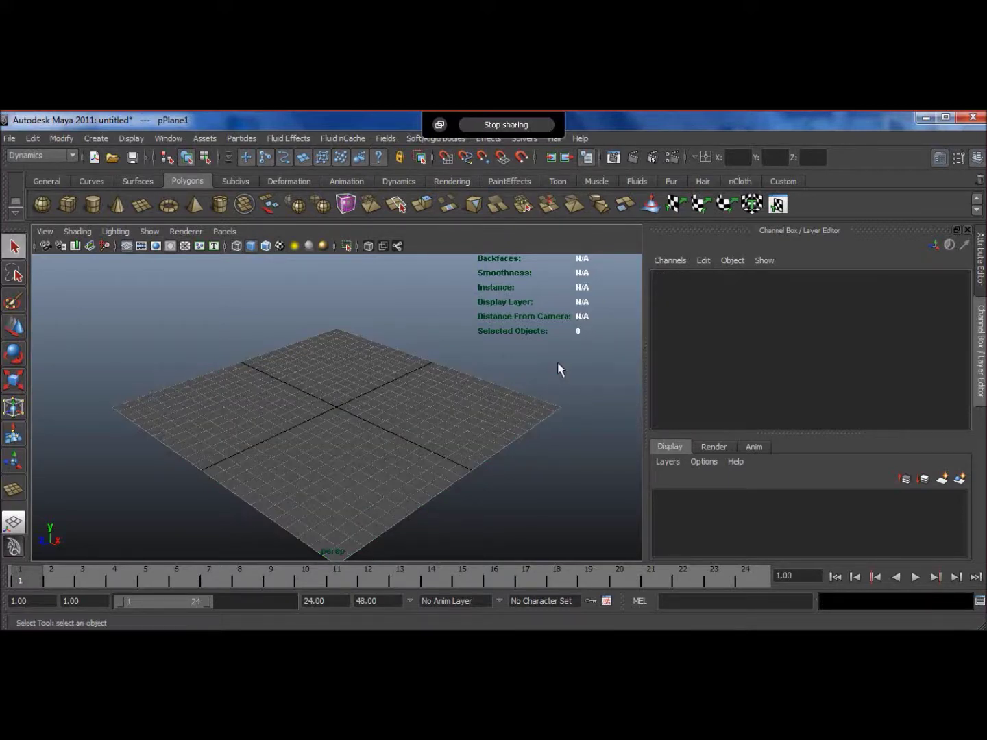
- Create a small polygon sphere near the plane's centre and raise it straight up to about 15 units in Y
{"action": "right_click_drag", "start_coordinate": [557, 362], "coordinate": [472, 274], "text": "alt"}
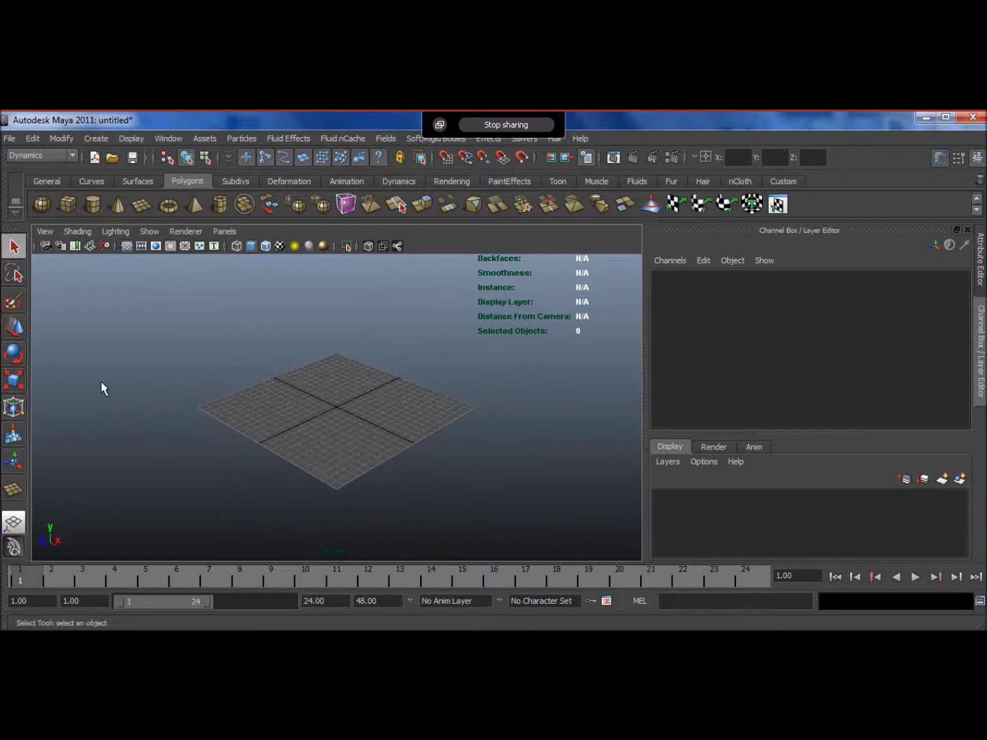
{"action": "left_click", "coordinate": [39, 205]}
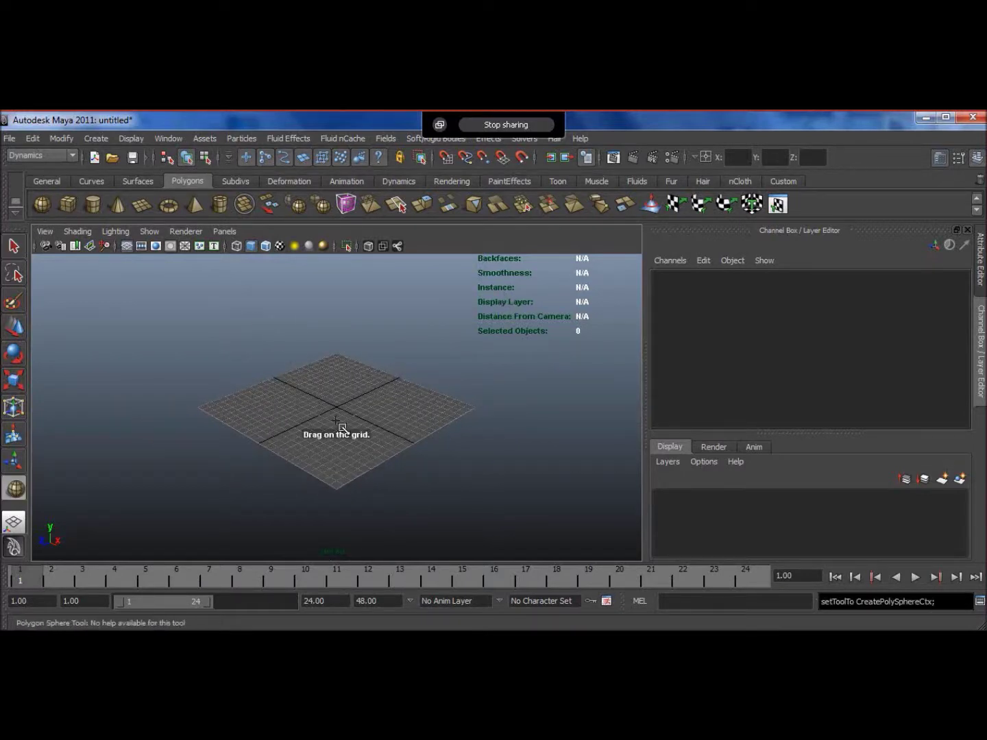
{"action": "left_click_drag", "start_coordinate": [336, 403], "coordinate": [341, 410]}
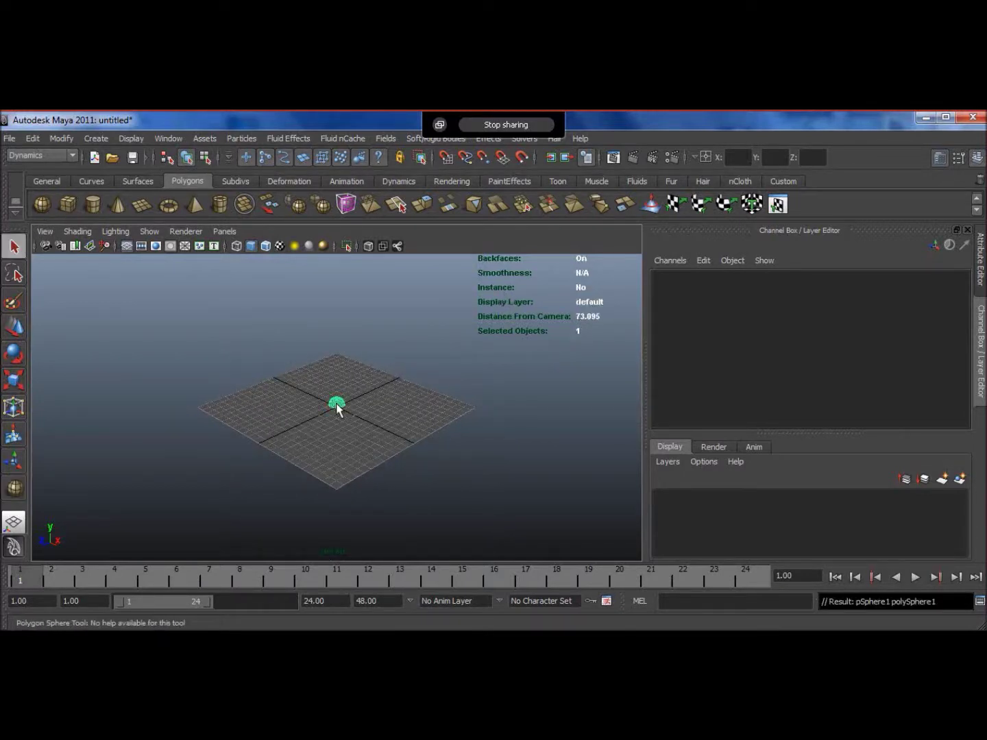
{"action": "key", "text": "w"}
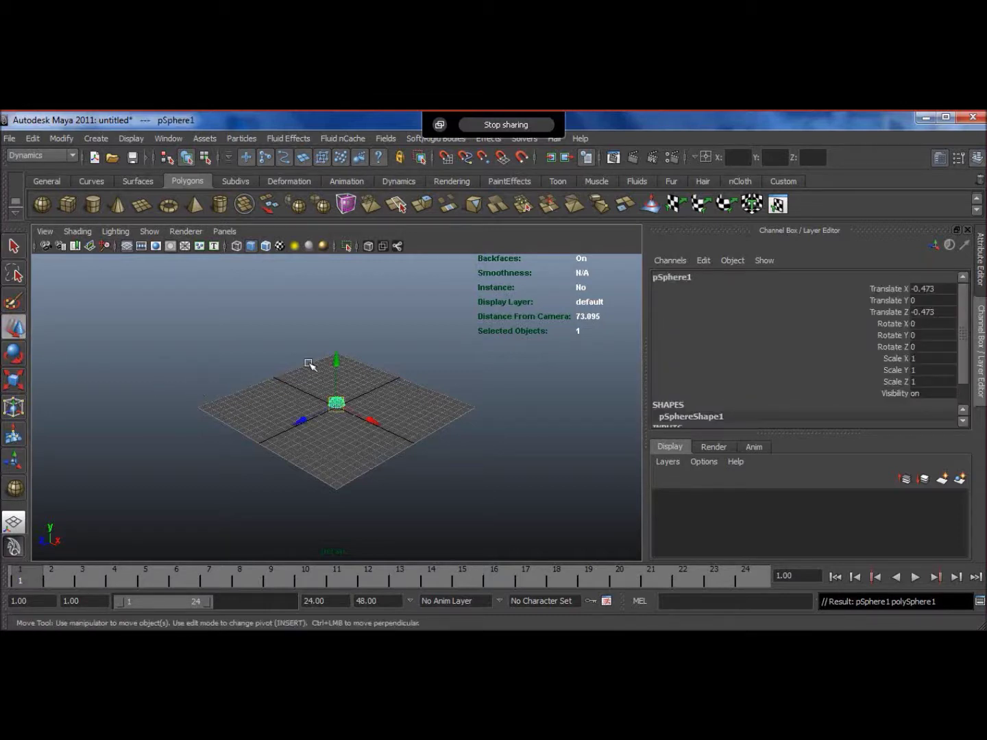
{"action": "left_click_drag", "start_coordinate": [337, 367], "coordinate": [347, 305]}
{"action": "right_click_drag", "start_coordinate": [383, 332], "coordinate": [396, 354], "text": "alt"}
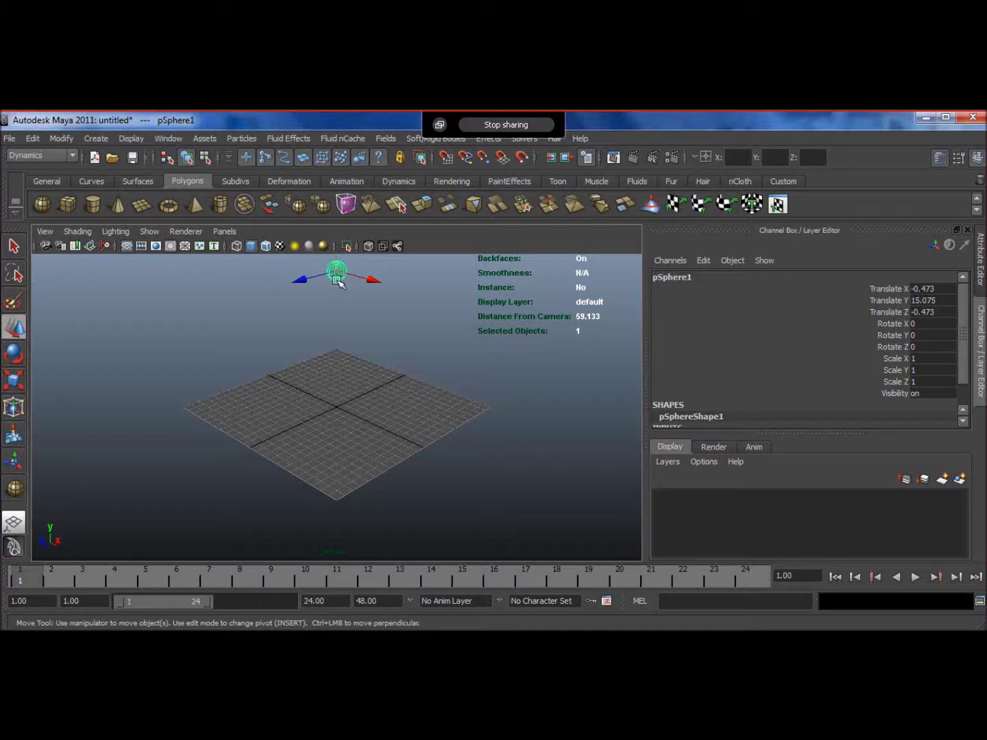
- Make the sphere an active rigid body using the Dynamics command set
{"action": "left_click", "coordinate": [66, 157]}
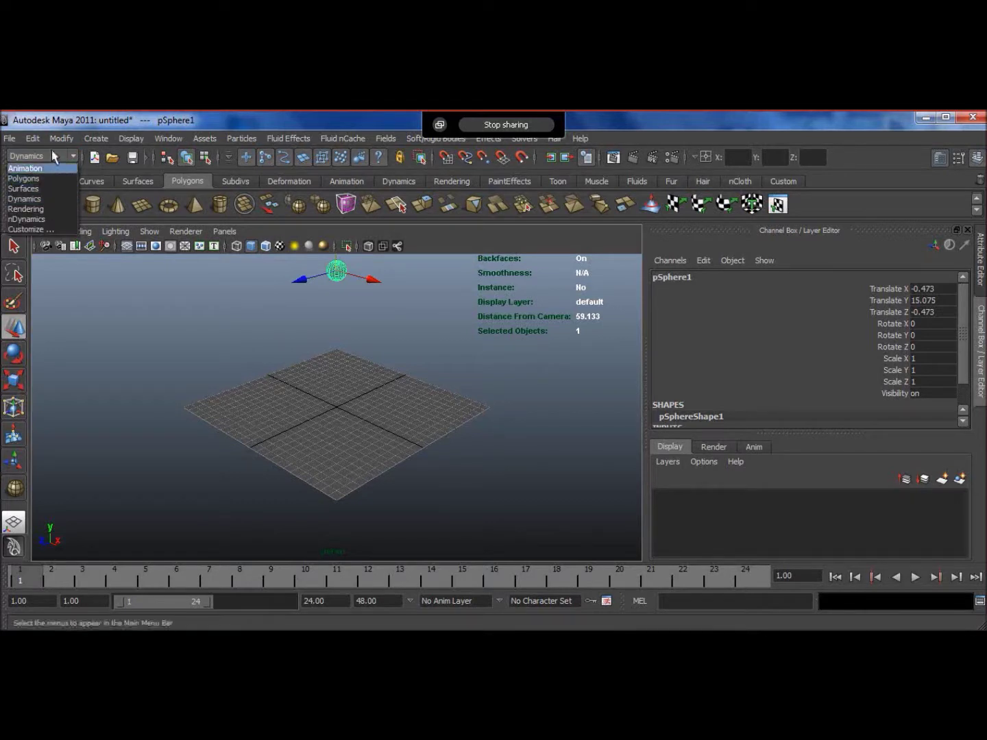
{"action": "left_click", "coordinate": [46, 198]}
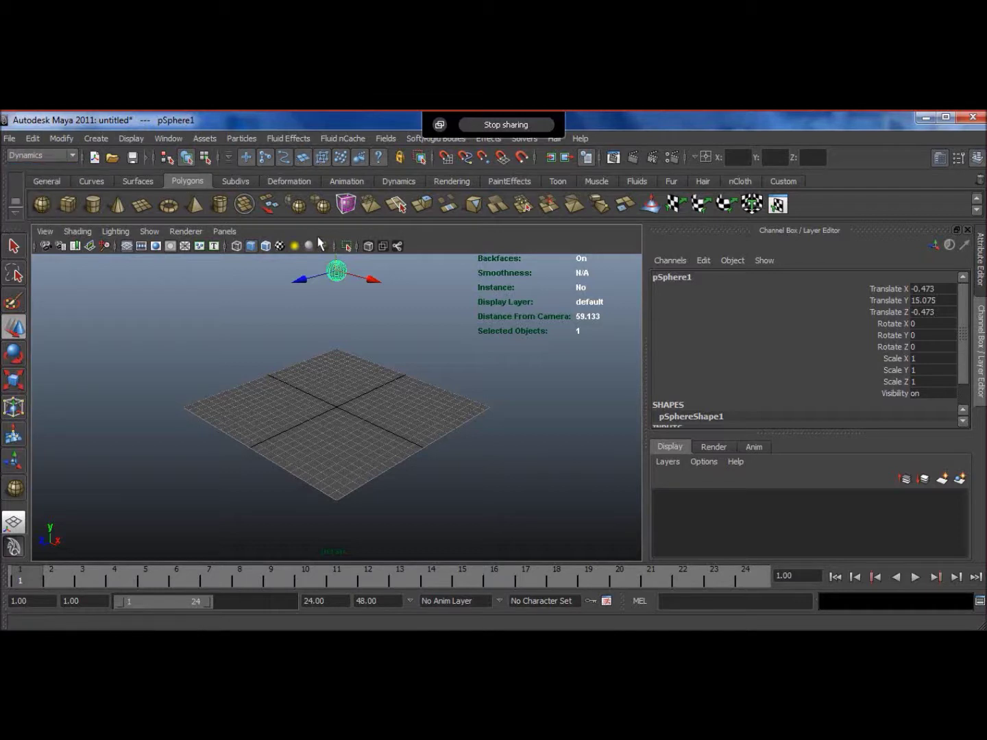
{"action": "left_click", "coordinate": [413, 140]}
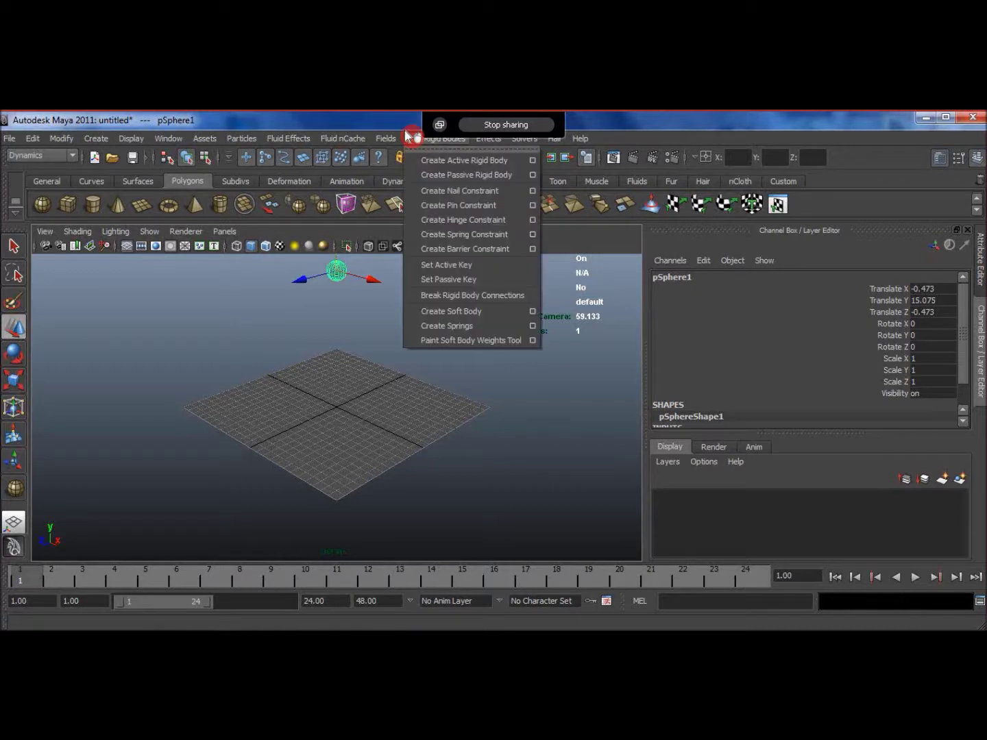
{"action": "left_click", "coordinate": [460, 160]}
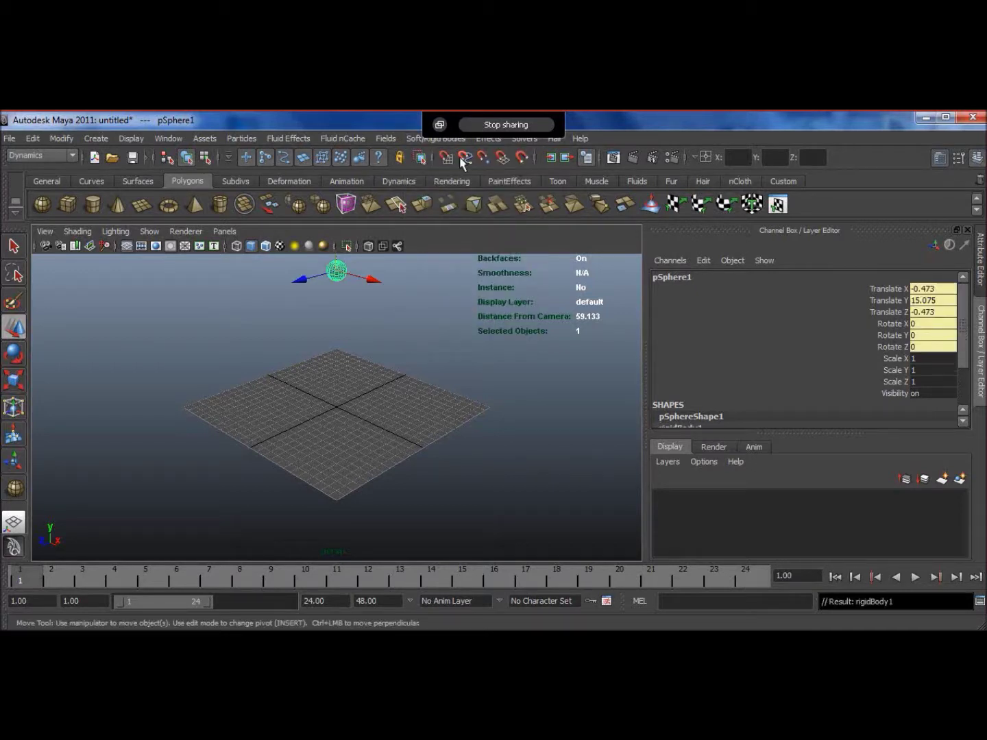
- Make the plane a passive rigid body
{"action": "left_click", "coordinate": [337, 382]}
{"action": "left_click", "coordinate": [416, 139]}
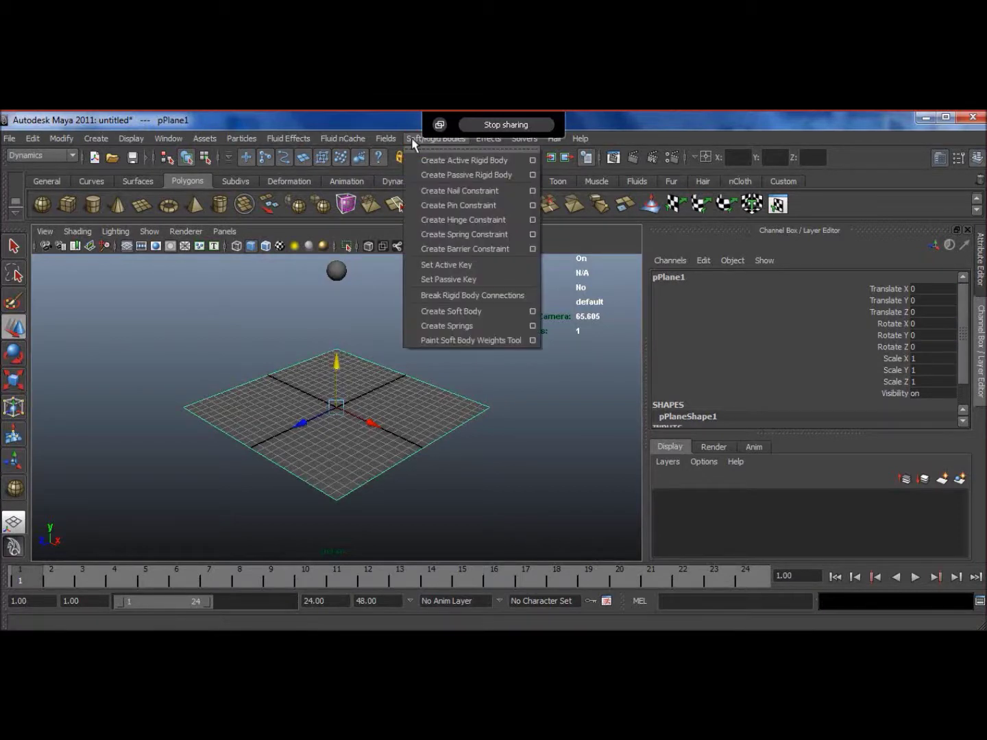
{"action": "left_click", "coordinate": [449, 173]}
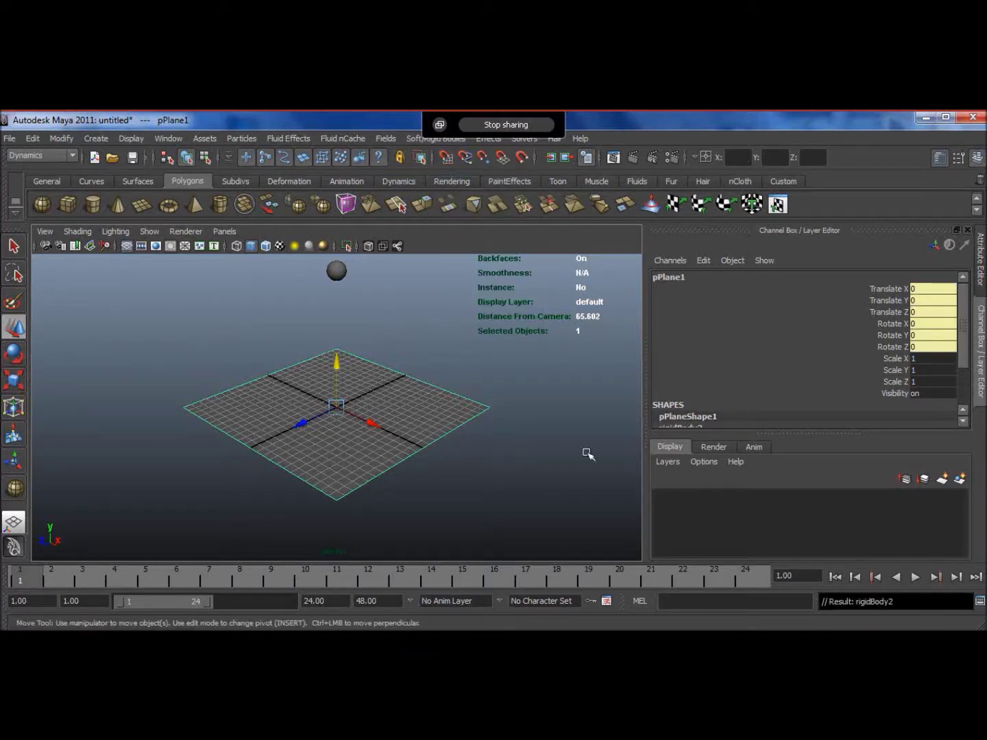
- Play the rigid body simulation briefly, stop it and return to frame 1
{"action": "left_click", "coordinate": [914, 577]}
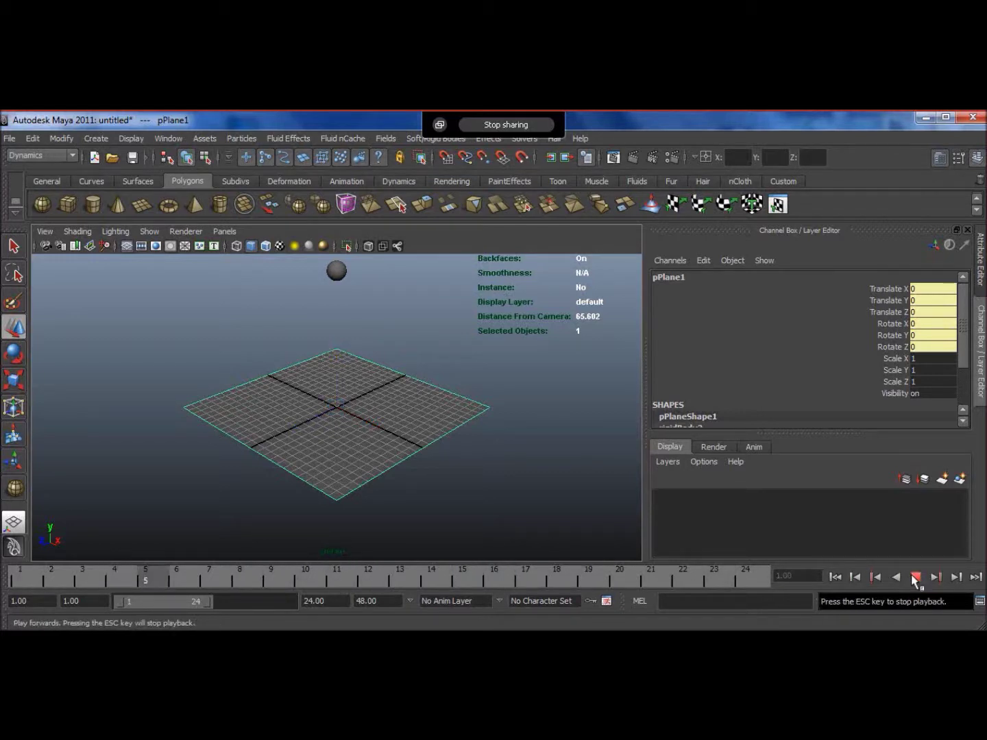
{"action": "left_click", "coordinate": [915, 577]}
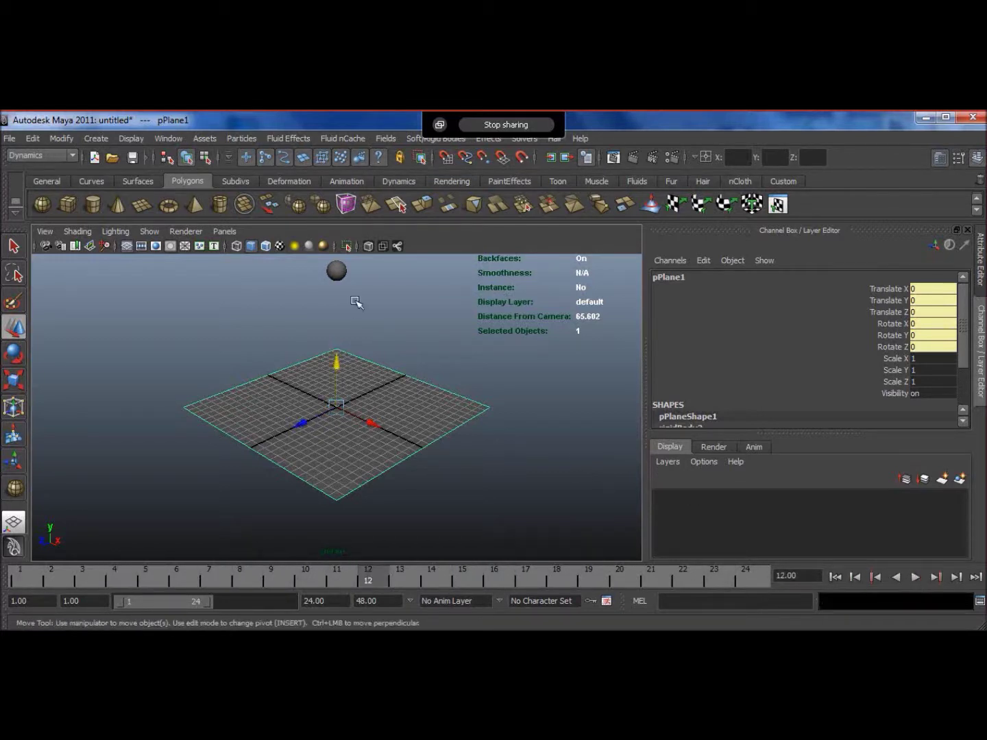
{"action": "left_click", "coordinate": [21, 577]}
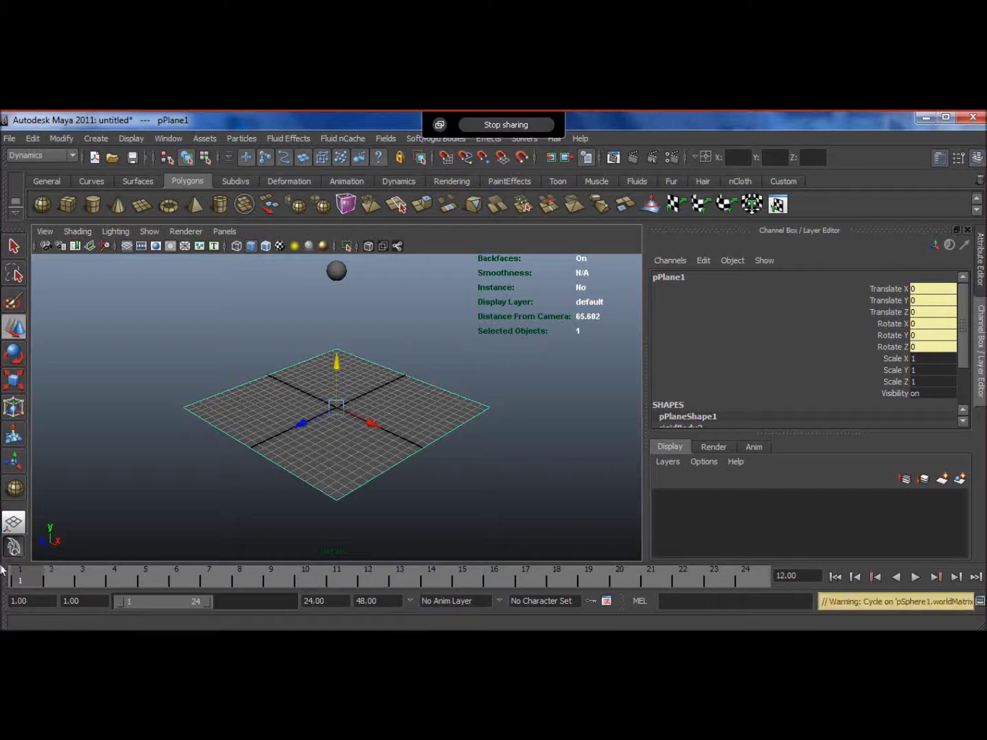
- Set the end time of the playback range to frame 300
{"action": "double_click", "coordinate": [322, 601]}
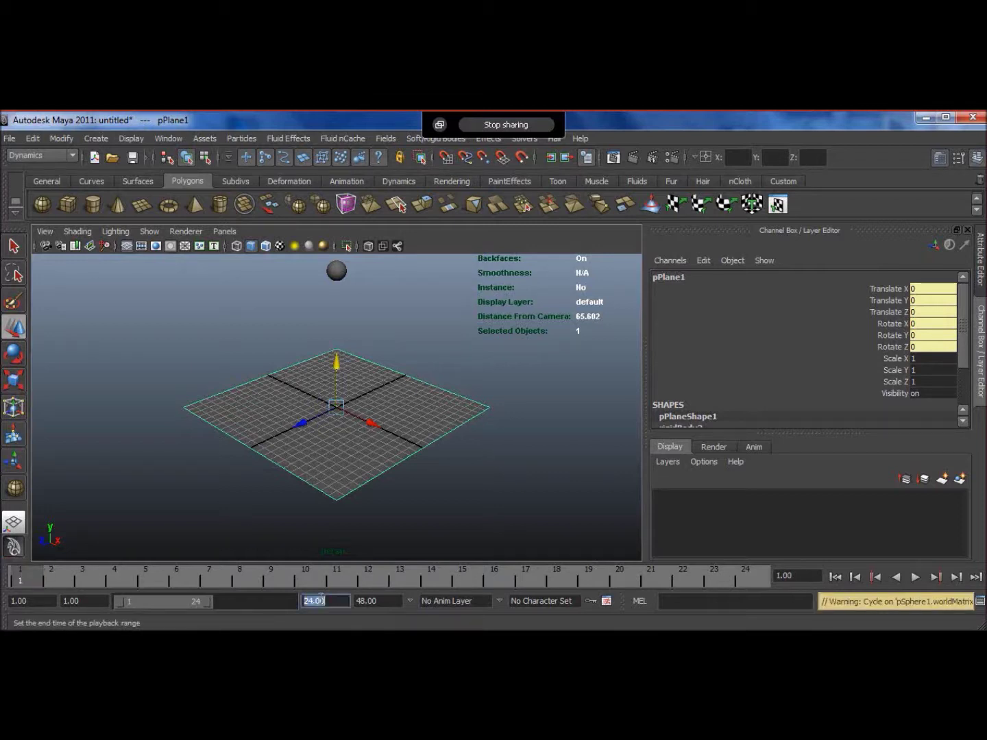
{"action": "type", "text": "300"}
{"action": "key", "text": "Return"}
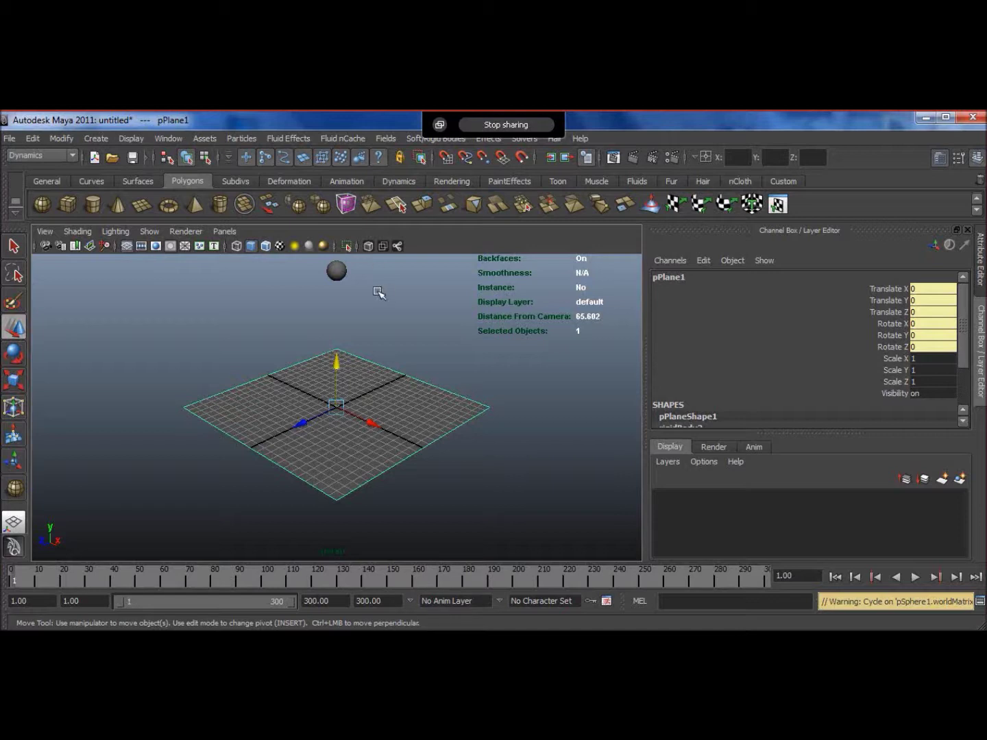
- Add a gravity field to the sphere with a magnitude of about 50.66 and Y direction -1
{"action": "left_click", "coordinate": [337, 274]}
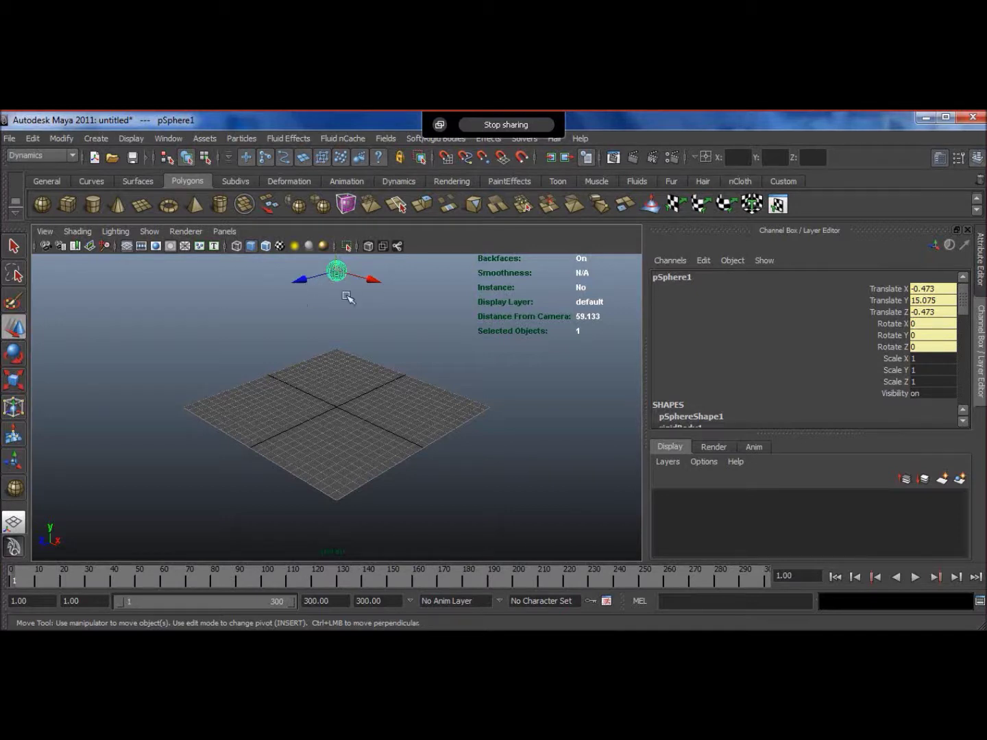
{"action": "left_click", "coordinate": [388, 139]}
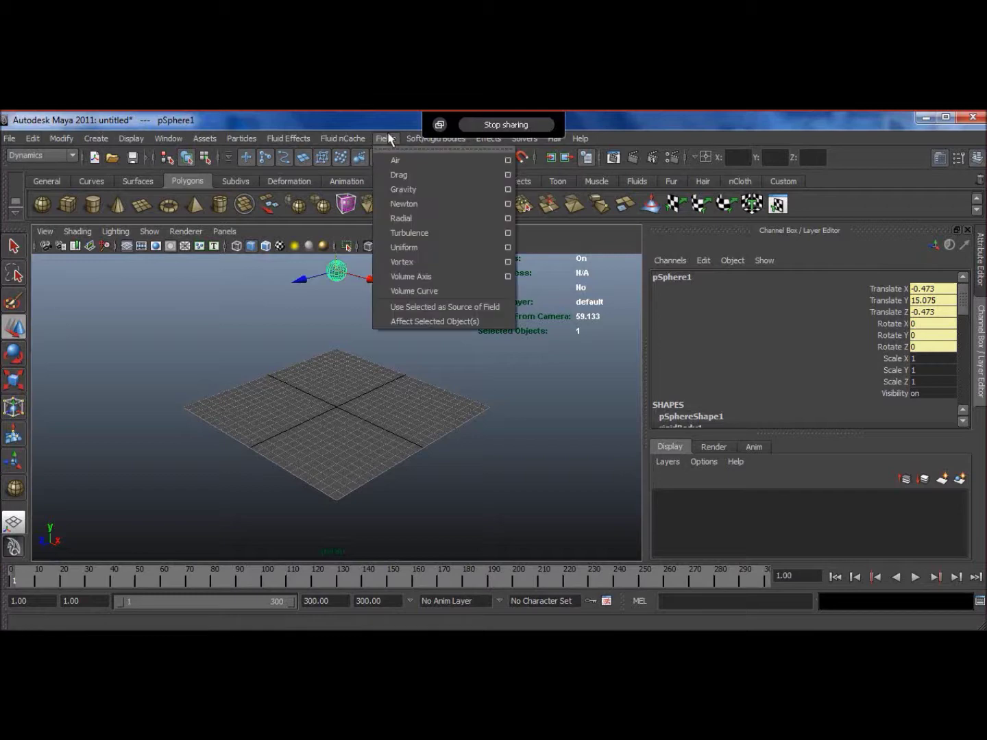
{"action": "left_click", "coordinate": [510, 190]}
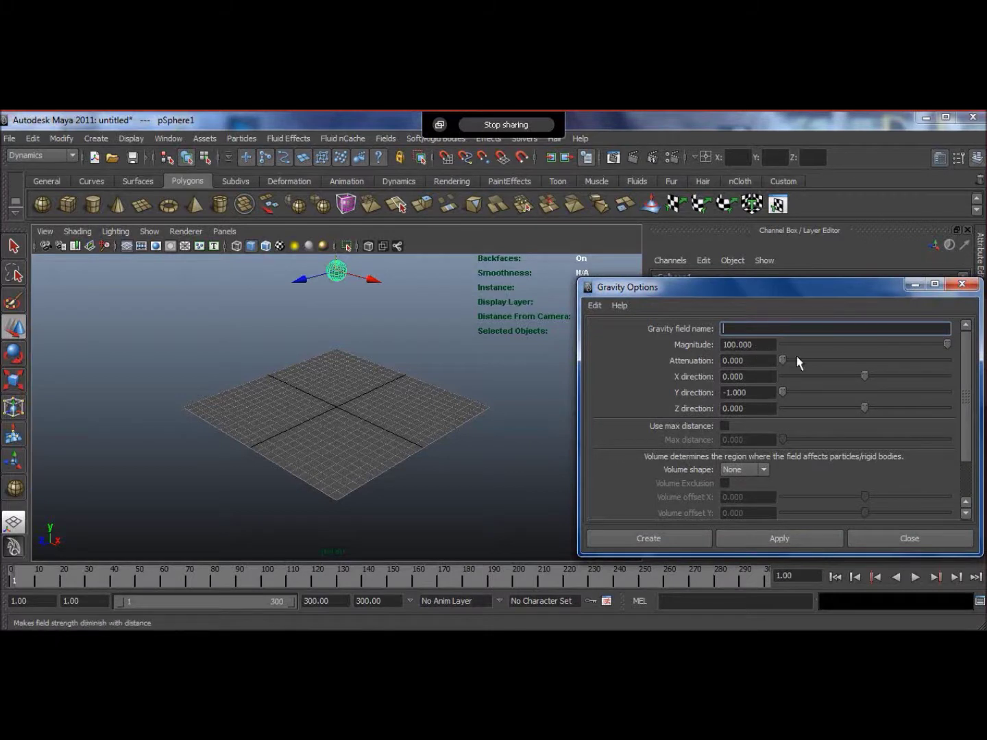
{"action": "left_click_drag", "start_coordinate": [805, 340], "coordinate": [906, 346]}
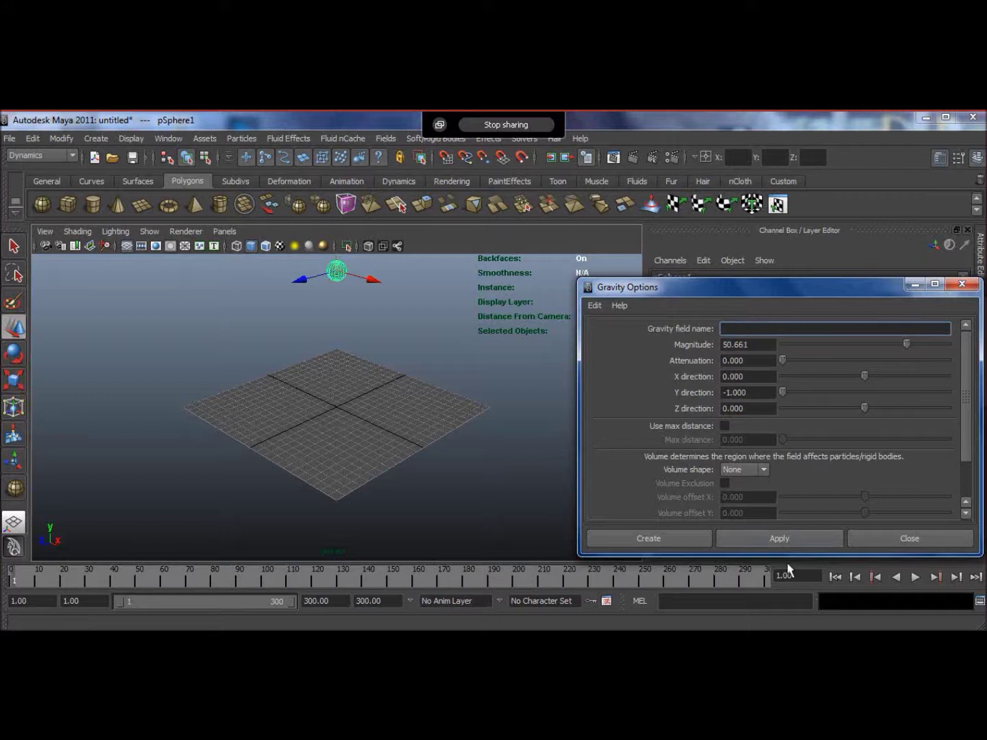
{"action": "left_click", "coordinate": [768, 536]}
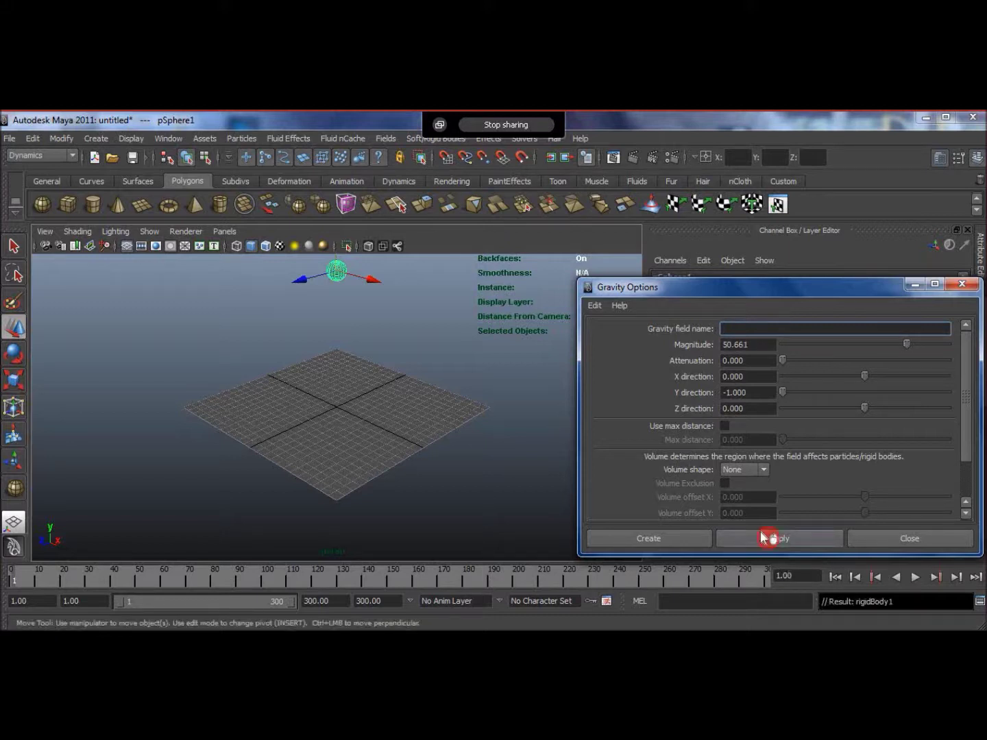
{"action": "left_click", "coordinate": [866, 534]}
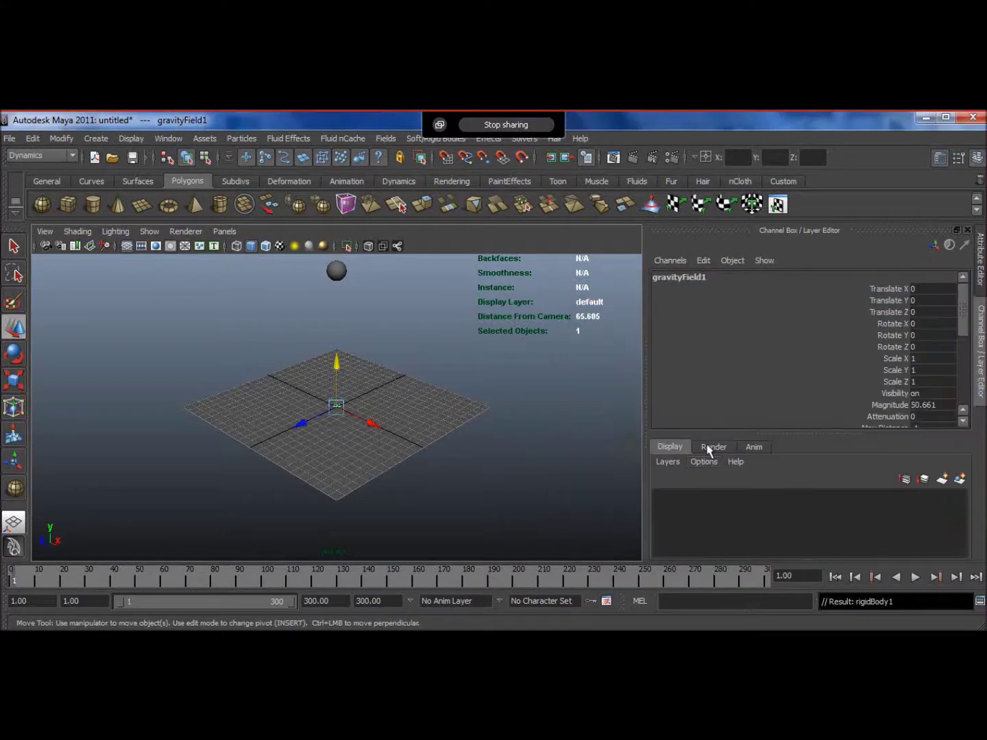
- Play the gravity simulation repeatedly from the start to check the sphere's fall, stopping at frame 75
{"action": "left_click", "coordinate": [917, 578]}
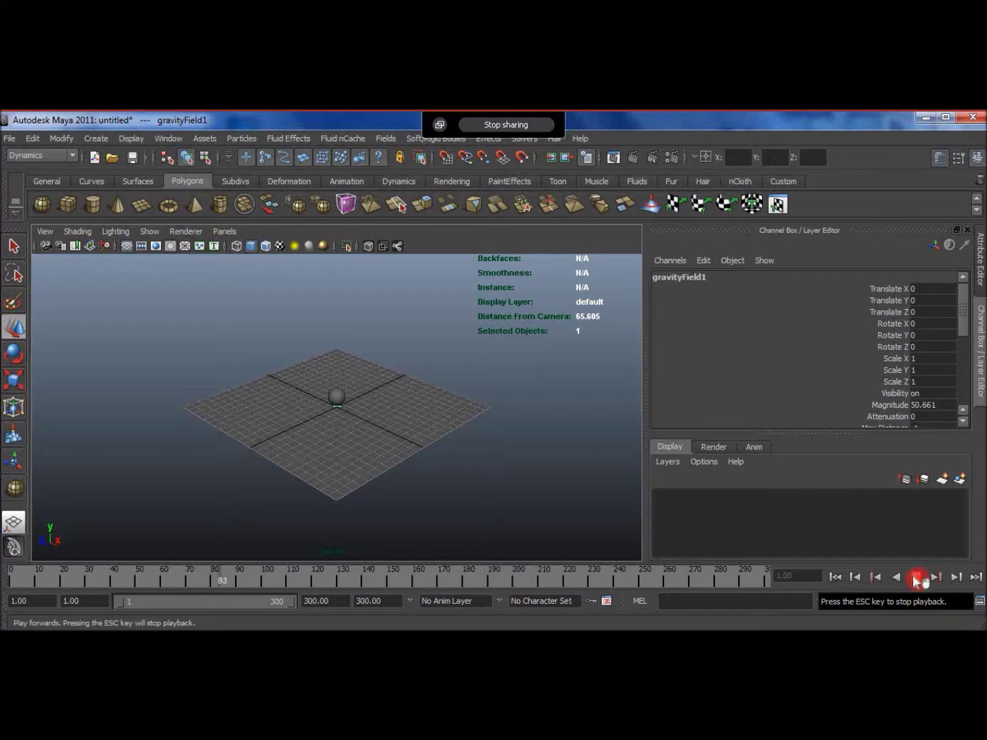
{"action": "left_click", "coordinate": [916, 578]}
{"action": "left_click_drag", "start_coordinate": [183, 579], "coordinate": [11, 579]}
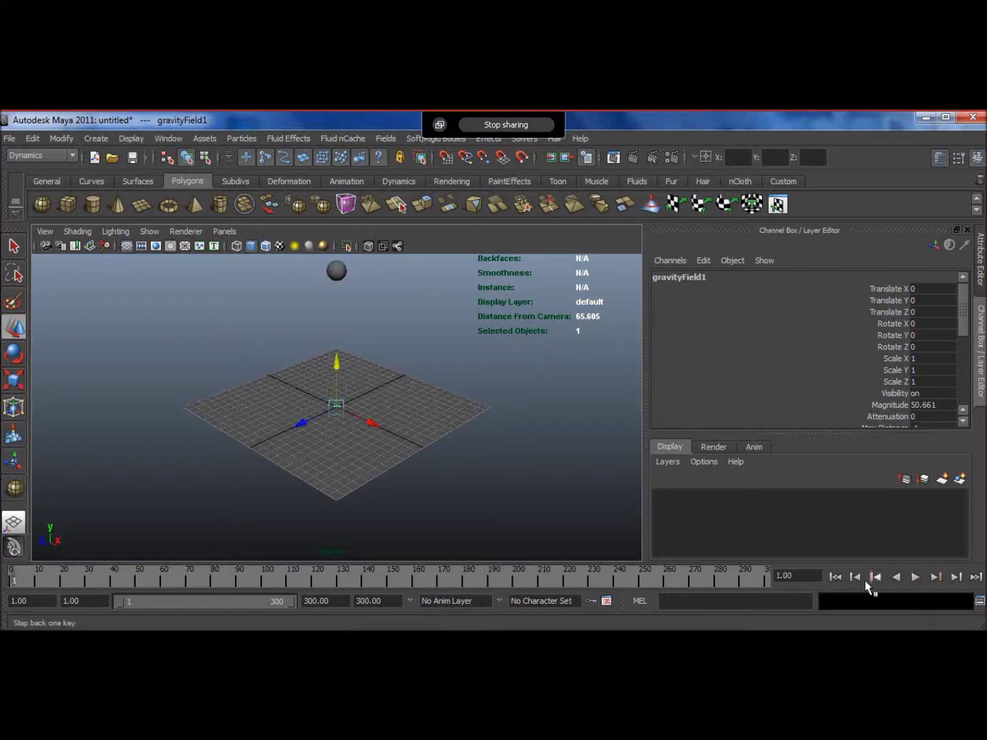
{"action": "left_click", "coordinate": [917, 578]}
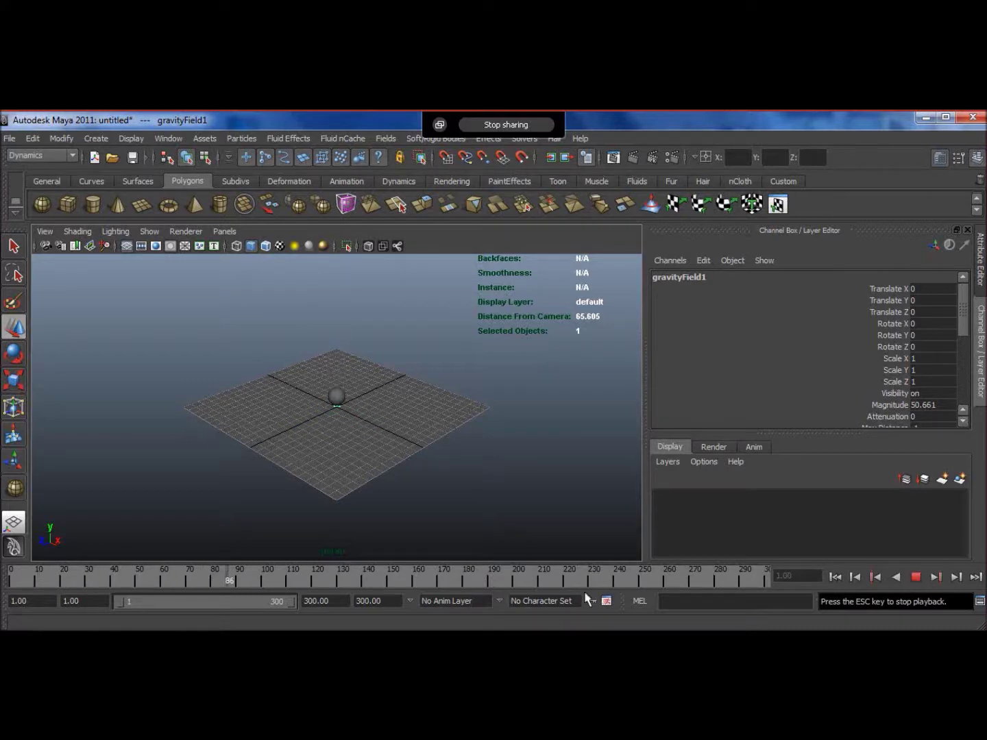
{"action": "left_click_drag", "start_coordinate": [54, 577], "coordinate": [3, 580]}
{"action": "left_click", "coordinate": [916, 577]}
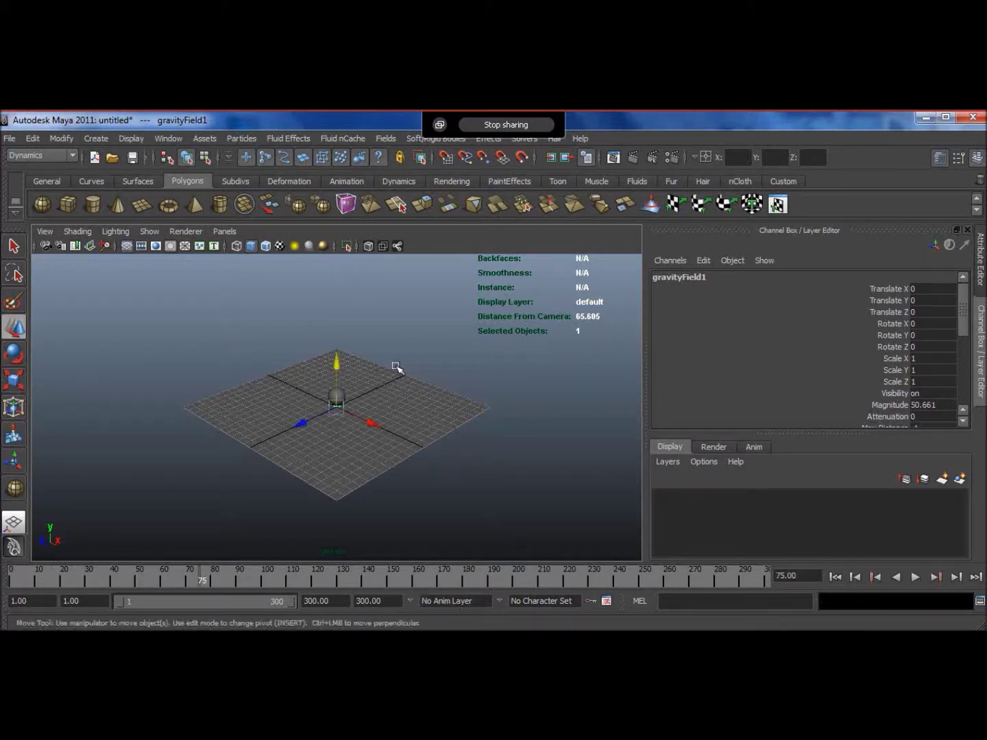
- Set the Bounciness of the sphere's rigid body to 50
{"action": "left_click", "coordinate": [343, 392]}
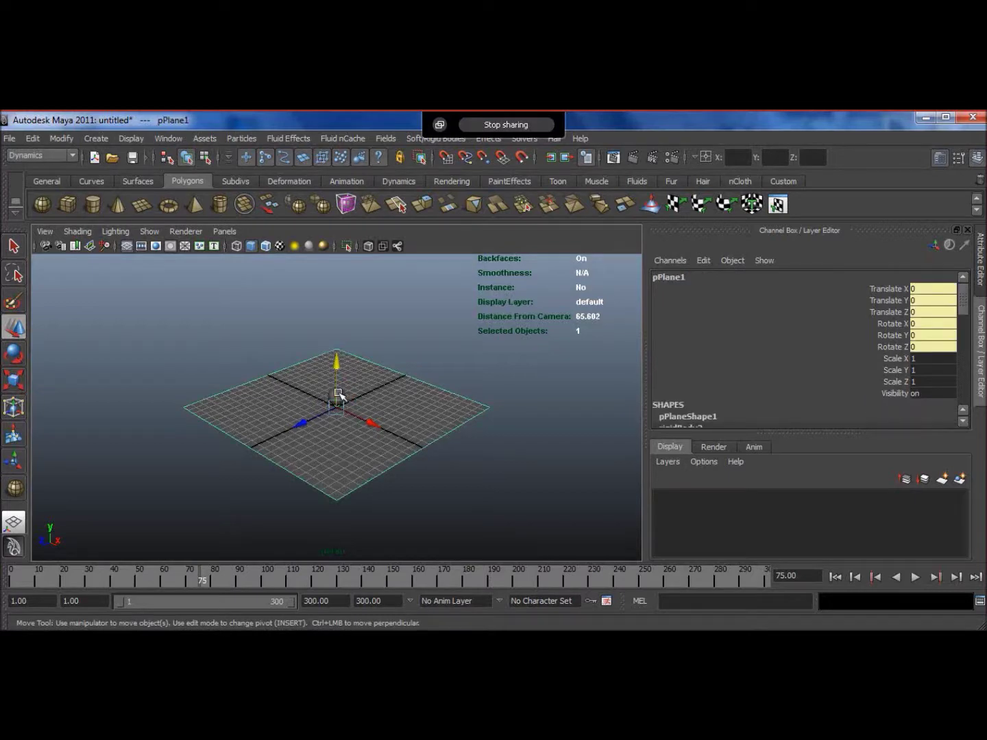
{"action": "right_click_drag", "start_coordinate": [419, 404], "coordinate": [343, 368], "text": "alt"}
{"action": "left_click", "coordinate": [345, 366]}
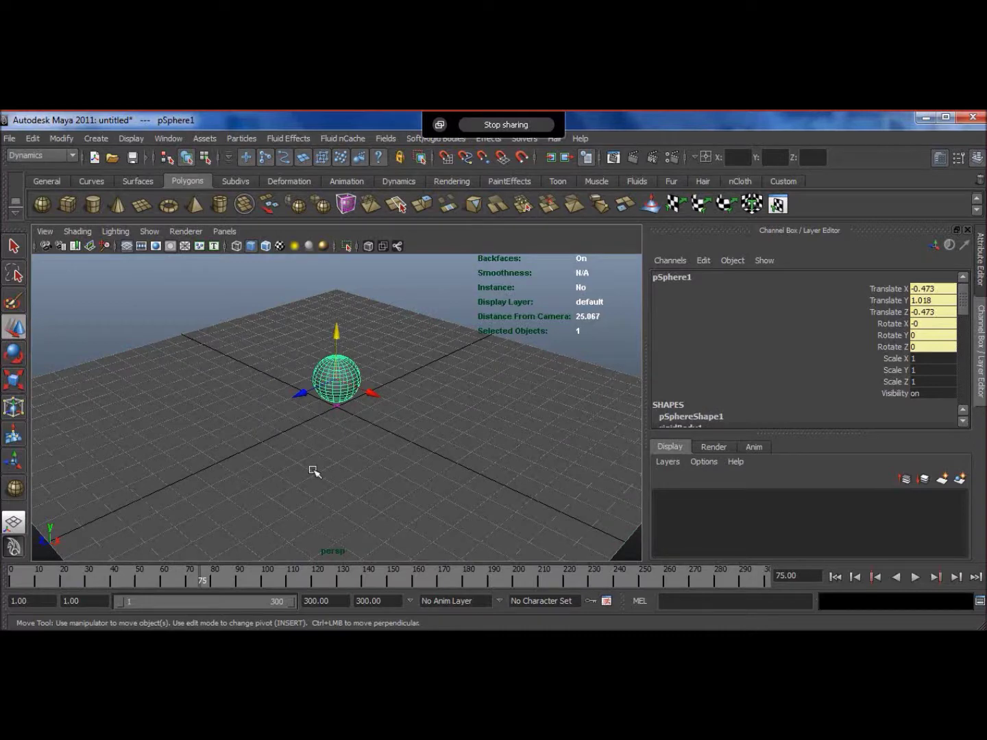
{"action": "left_click_drag", "start_coordinate": [315, 474], "coordinate": [374, 401], "text": "alt"}
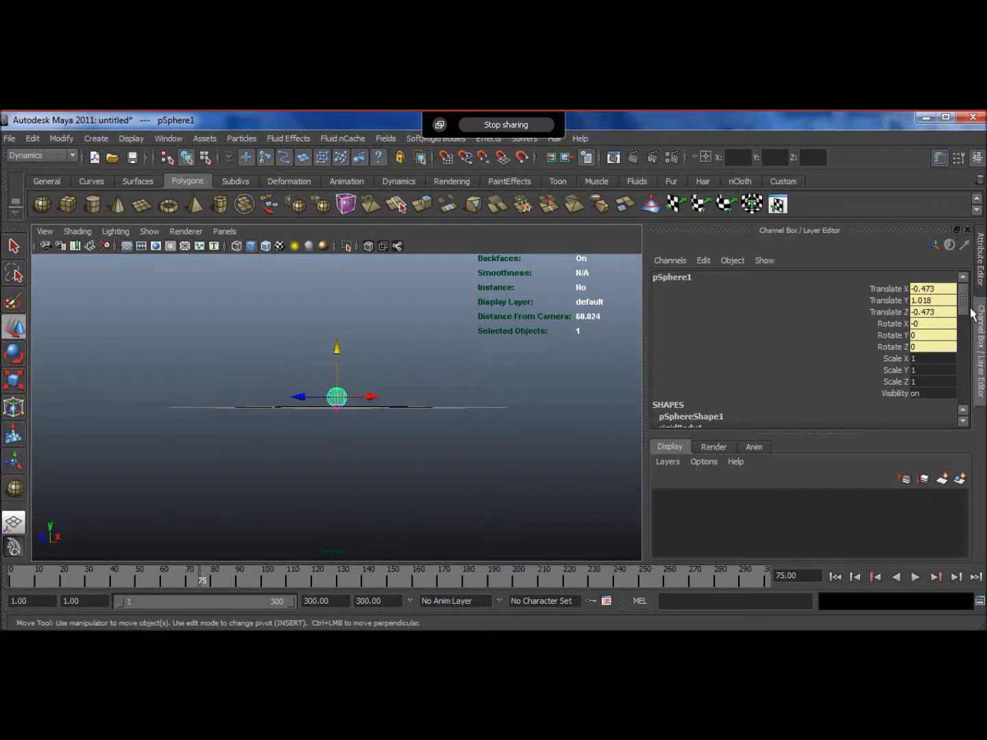
{"action": "left_click_drag", "start_coordinate": [963, 301], "coordinate": [967, 375]}
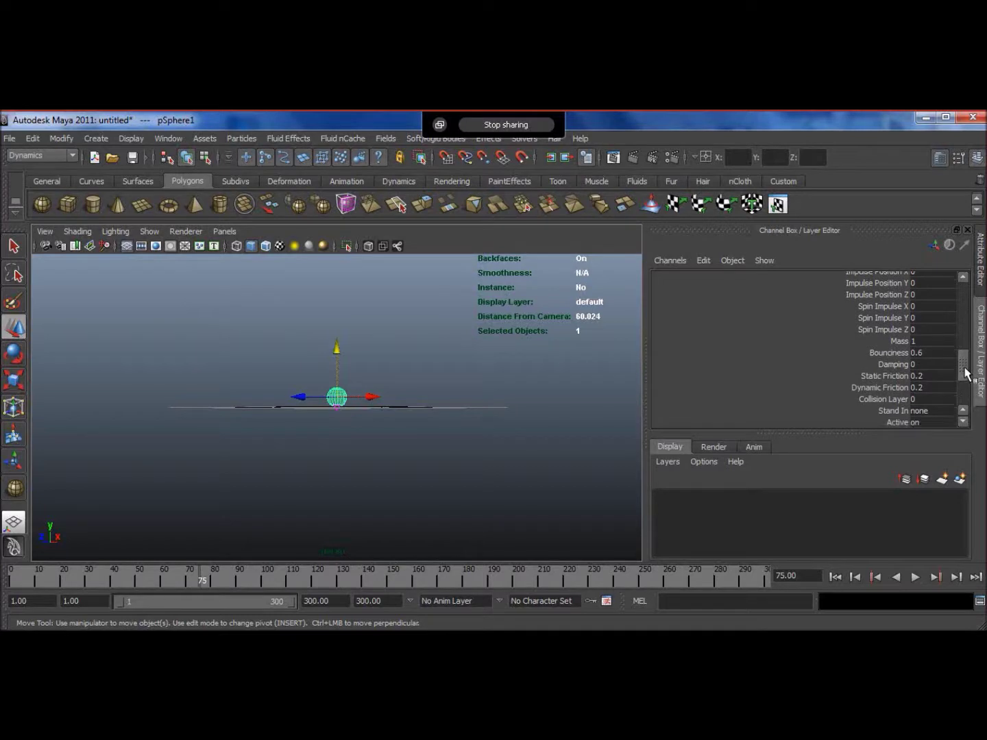
{"action": "left_click", "coordinate": [931, 355]}
{"action": "type", "text": "50"}
{"action": "key", "text": "Return"}
- Play the simulation from frame 1 to check how the sphere bounces off the plane, stopping at frame 152
{"action": "left_click_drag", "start_coordinate": [494, 449], "coordinate": [488, 441], "text": "alt"}
{"action": "right_click_drag", "start_coordinate": [480, 426], "coordinate": [433, 419], "text": "alt"}
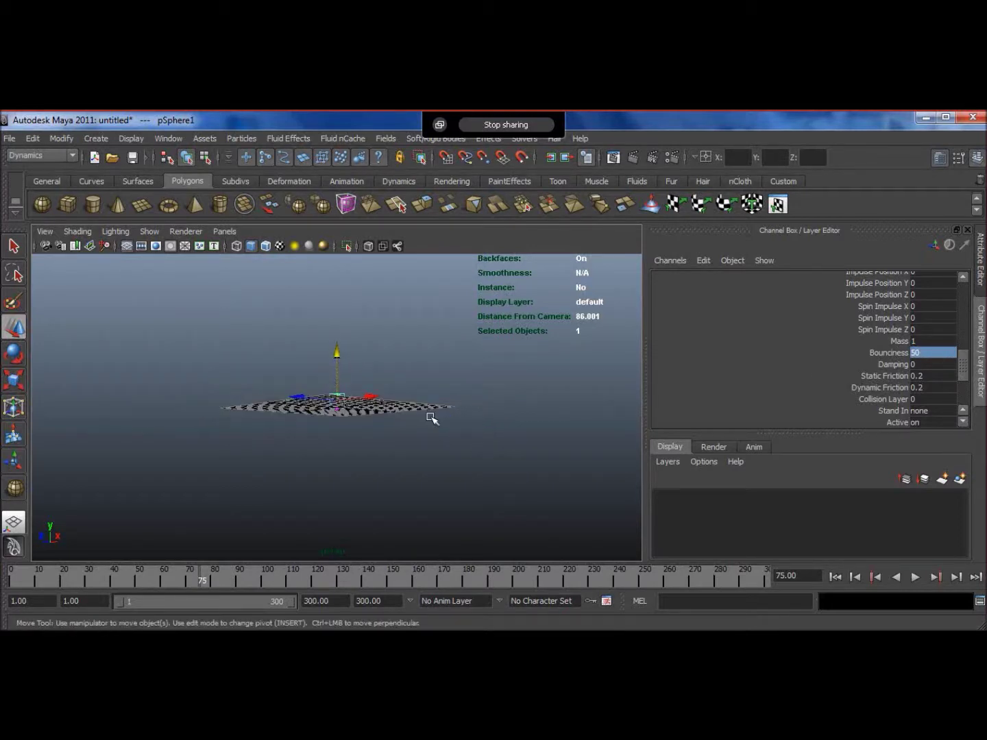
{"action": "left_click_drag", "start_coordinate": [432, 418], "coordinate": [425, 407], "text": "alt"}
{"action": "right_click_drag", "start_coordinate": [467, 453], "coordinate": [449, 394], "text": "alt"}
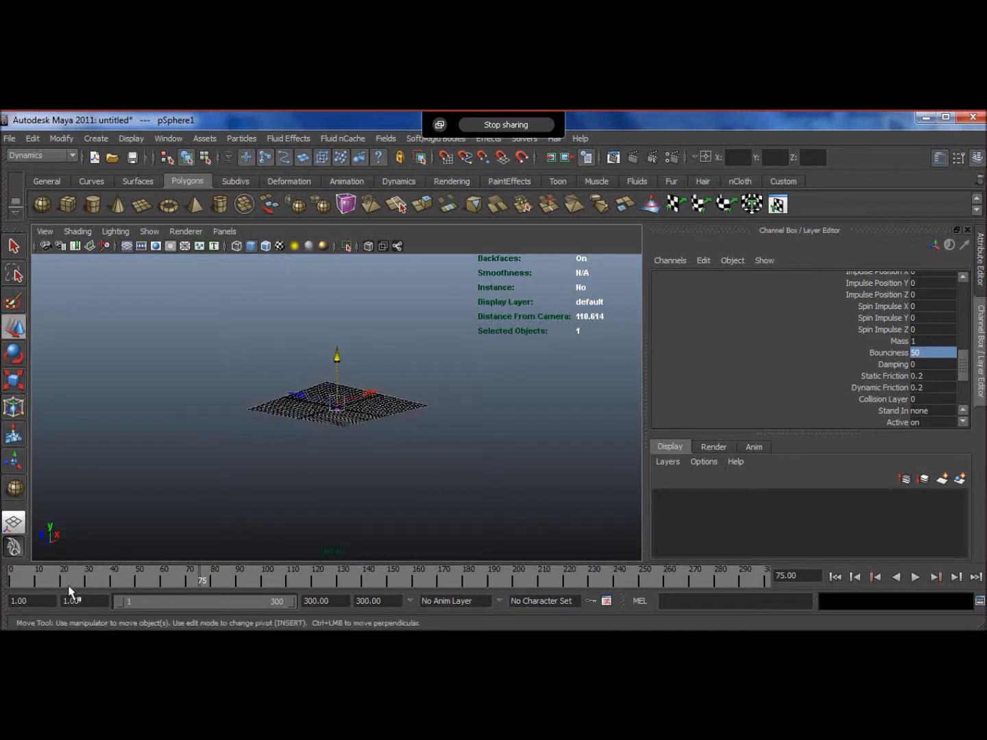
{"action": "left_click", "coordinate": [9, 576]}
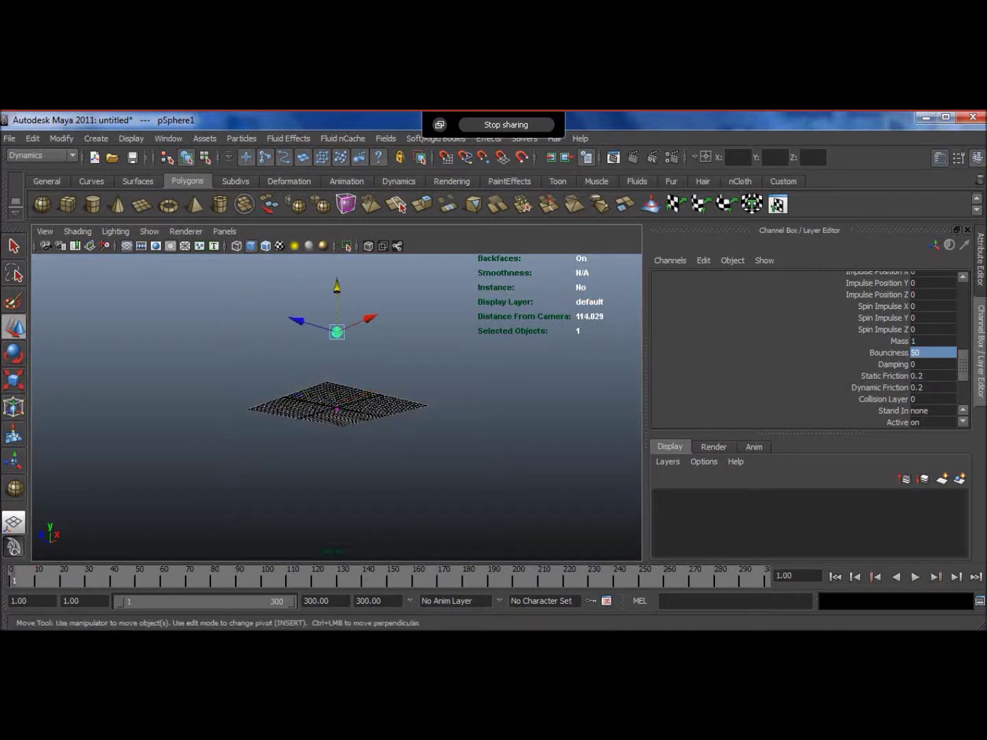
{"action": "left_click", "coordinate": [911, 576]}
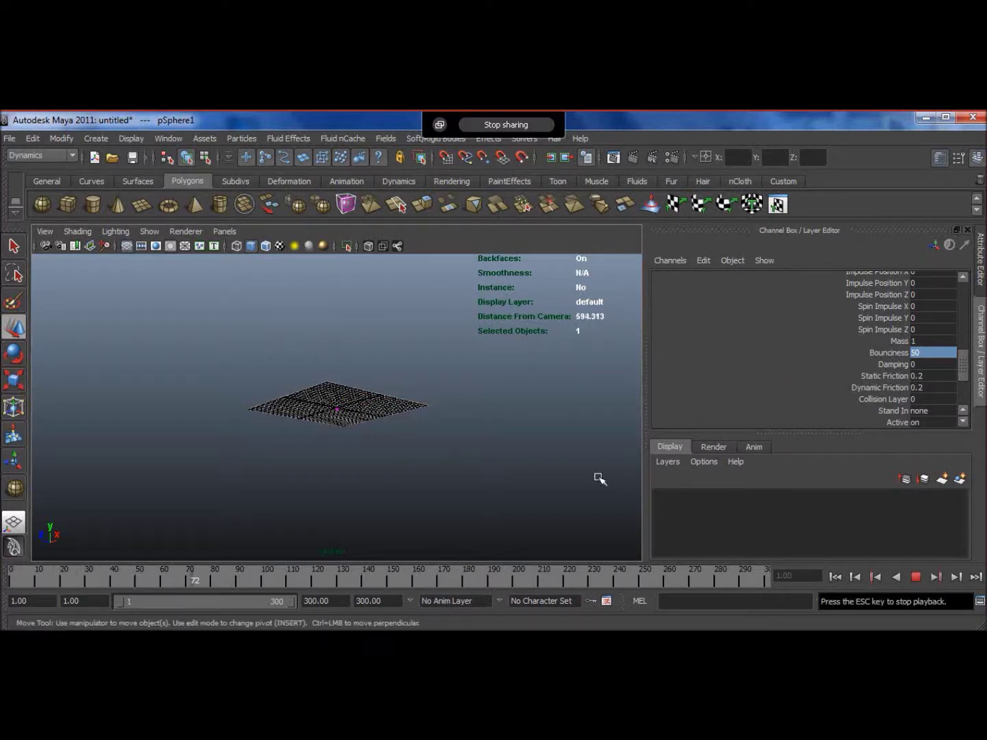
{"action": "left_click_drag", "start_coordinate": [525, 456], "coordinate": [528, 455], "text": "alt"}
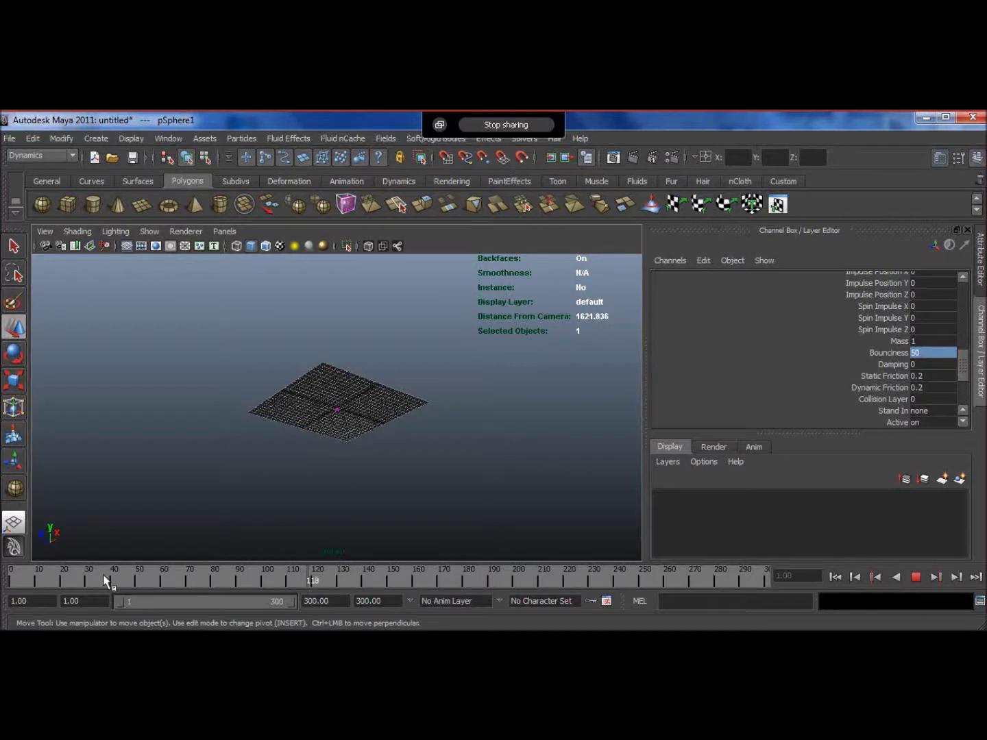
{"action": "left_click", "coordinate": [6, 571]}
{"action": "key", "text": "alt+v"}
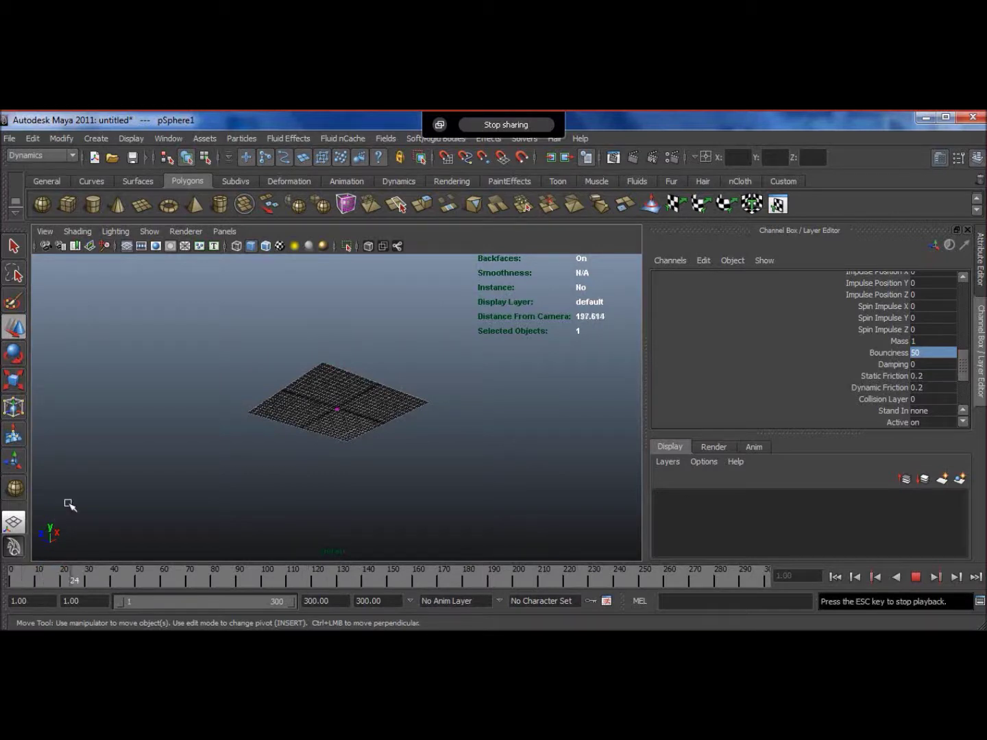
{"action": "mouse_move", "coordinate": [165, 454]}
{"action": "left_mouse_down", "text": "alt"}
{"action": "mouse_move", "coordinate": [164, 471]}
{"action": "mouse_move", "coordinate": [163, 454]}
{"action": "left_mouse_up", "text": "alt"}
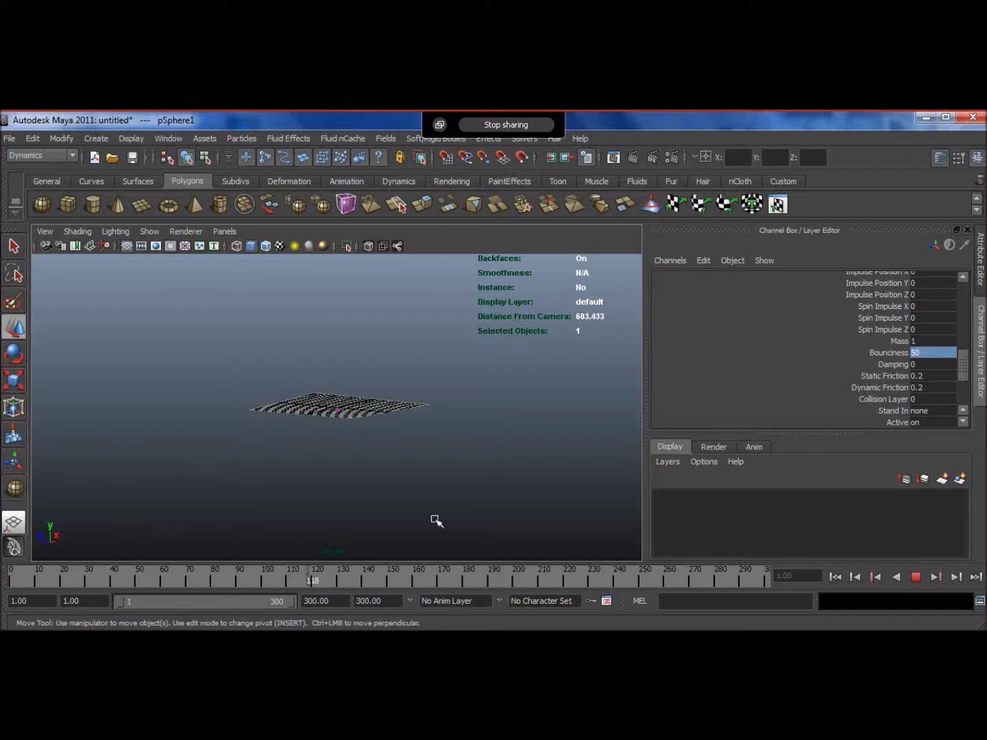
{"action": "left_click", "coordinate": [916, 577]}
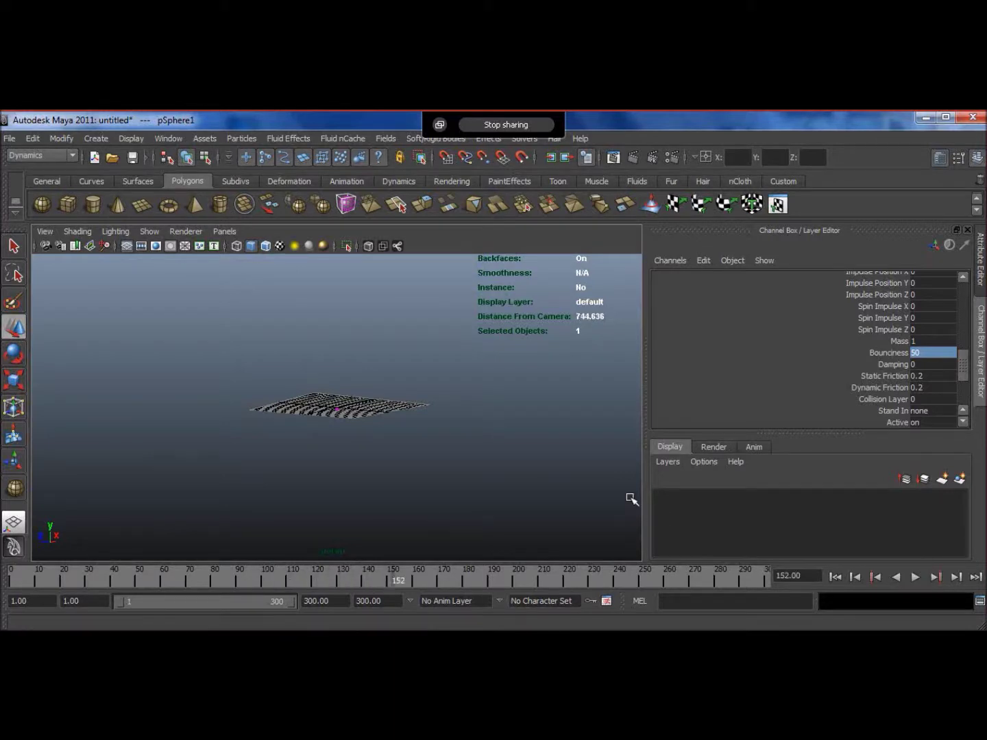
- Replay the simulation twice from frame 1 in a much wider view to follow the sphere's bounce, stopping at frame 53
{"action": "right_click_drag", "start_coordinate": [503, 330], "coordinate": [528, 485], "text": "alt"}
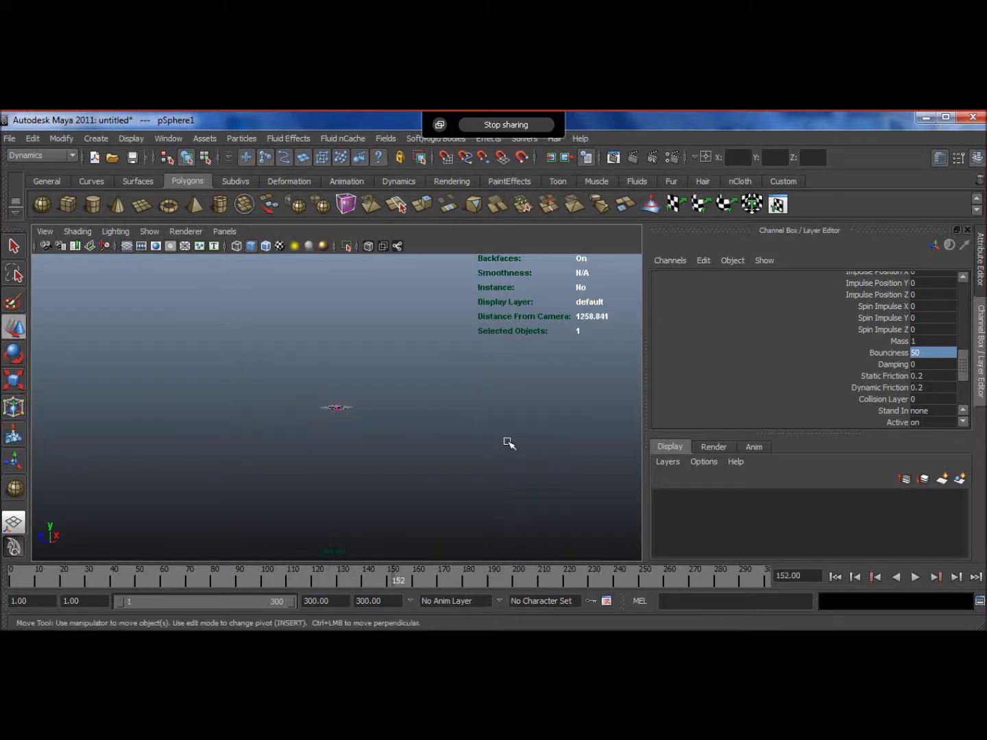
{"action": "left_click", "coordinate": [23, 582]}
{"action": "left_click_drag", "start_coordinate": [24, 580], "coordinate": [16, 578]}
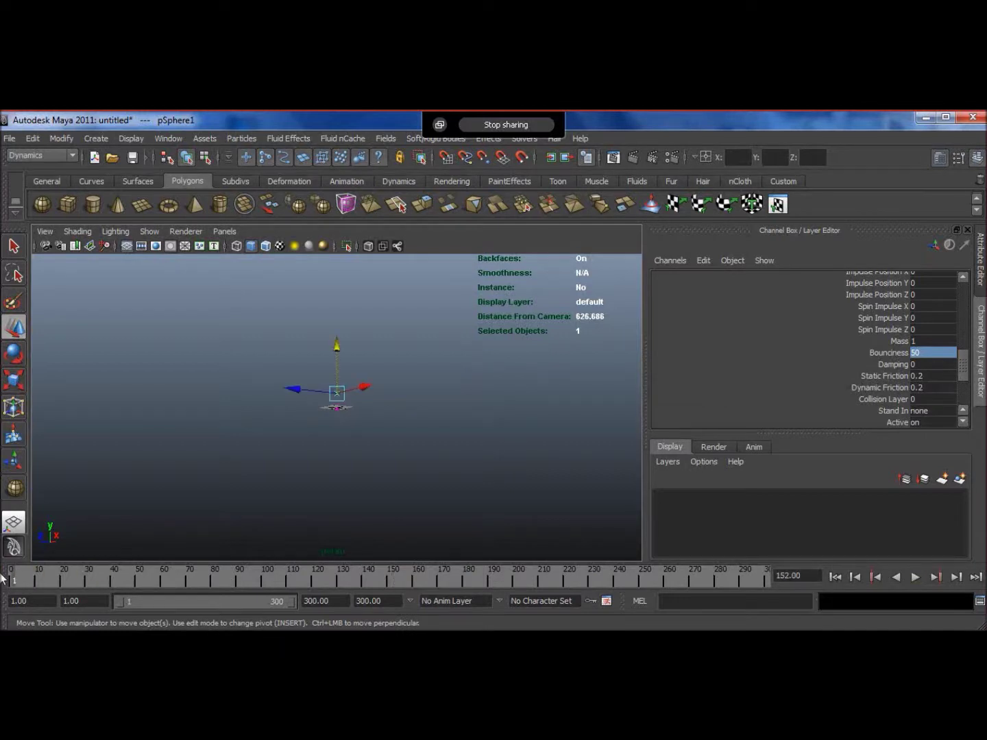
{"action": "left_click", "coordinate": [912, 577]}
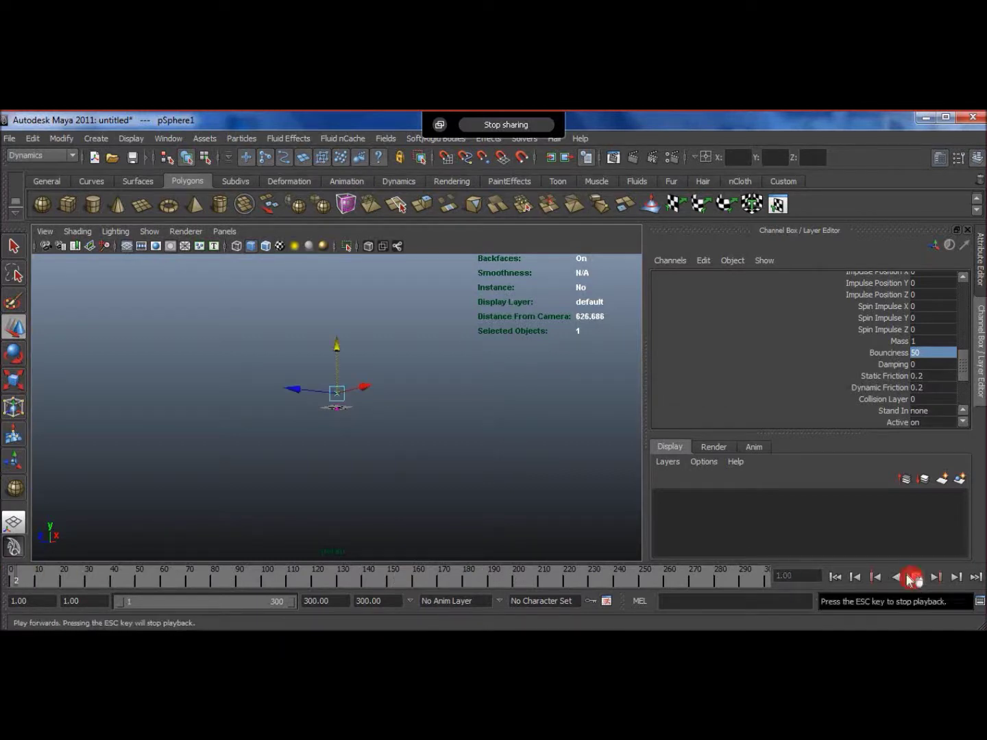
{"action": "left_click", "coordinate": [912, 577]}
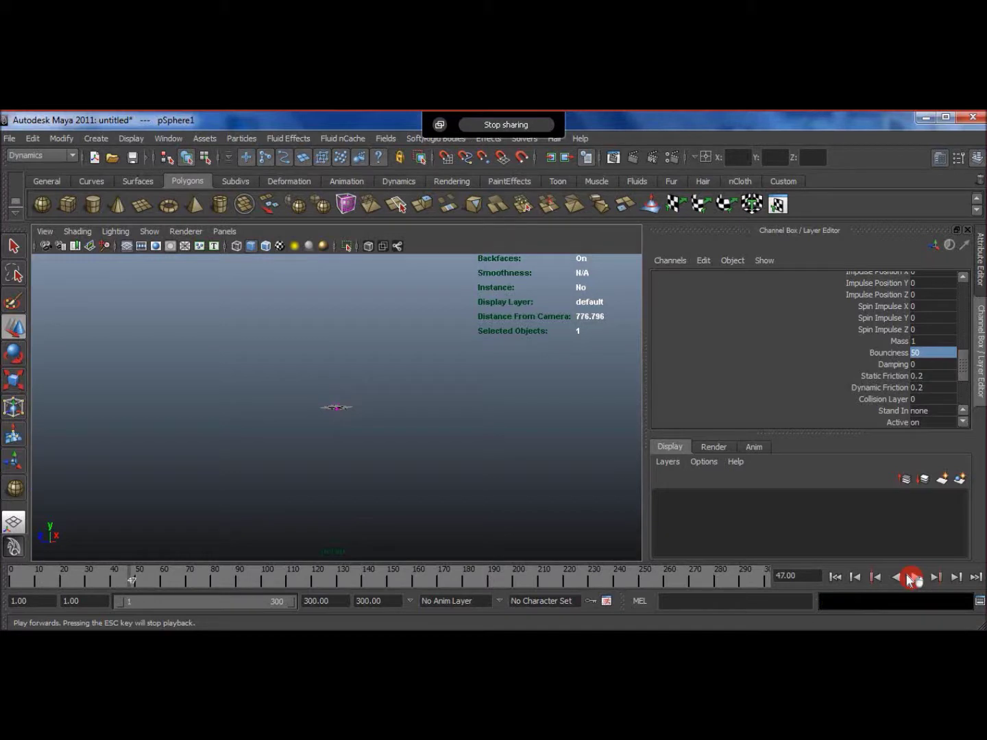
{"action": "left_click_drag", "start_coordinate": [445, 466], "coordinate": [483, 429], "text": "alt"}
{"action": "left_click_drag", "start_coordinate": [111, 583], "coordinate": [9, 575]}
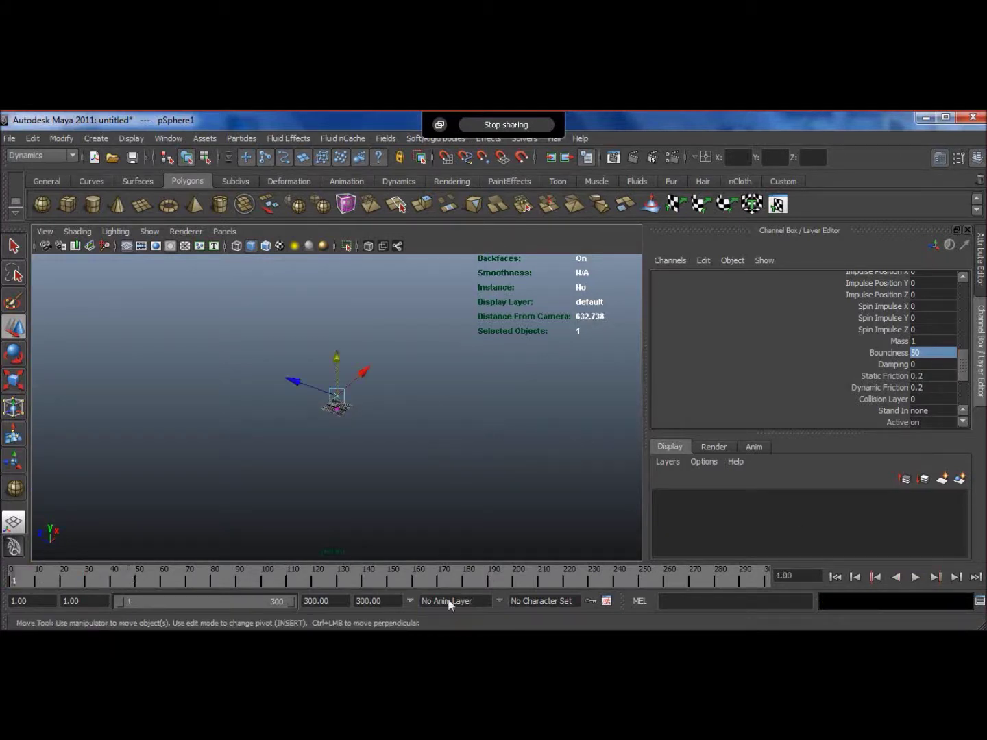
{"action": "left_click", "coordinate": [915, 578]}
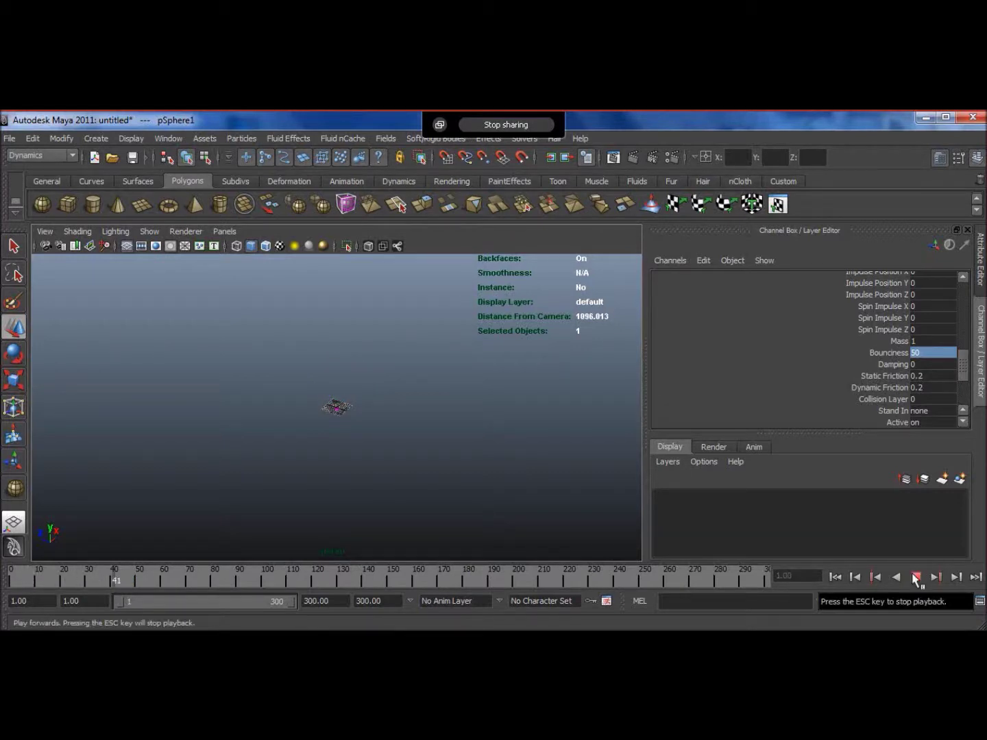
{"action": "left_click", "coordinate": [917, 577]}
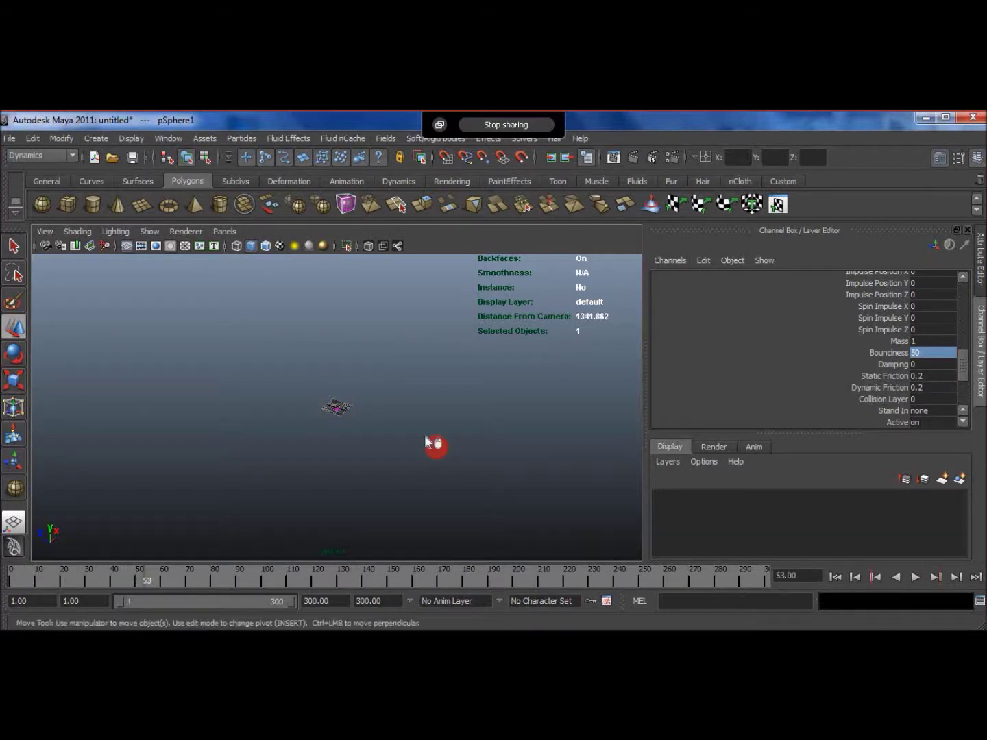
- Return the simulation to frame 1 and reframe the view to show both the sphere and the whole plane
{"action": "left_click_drag", "start_coordinate": [432, 443], "coordinate": [428, 504], "text": "alt"}
{"action": "right_click_drag", "start_coordinate": [382, 368], "coordinate": [322, 460], "text": "alt"}
{"action": "left_click", "coordinate": [14, 579]}
{"action": "key", "text": "alt+v"}
{"action": "left_click", "coordinate": [13, 580]}
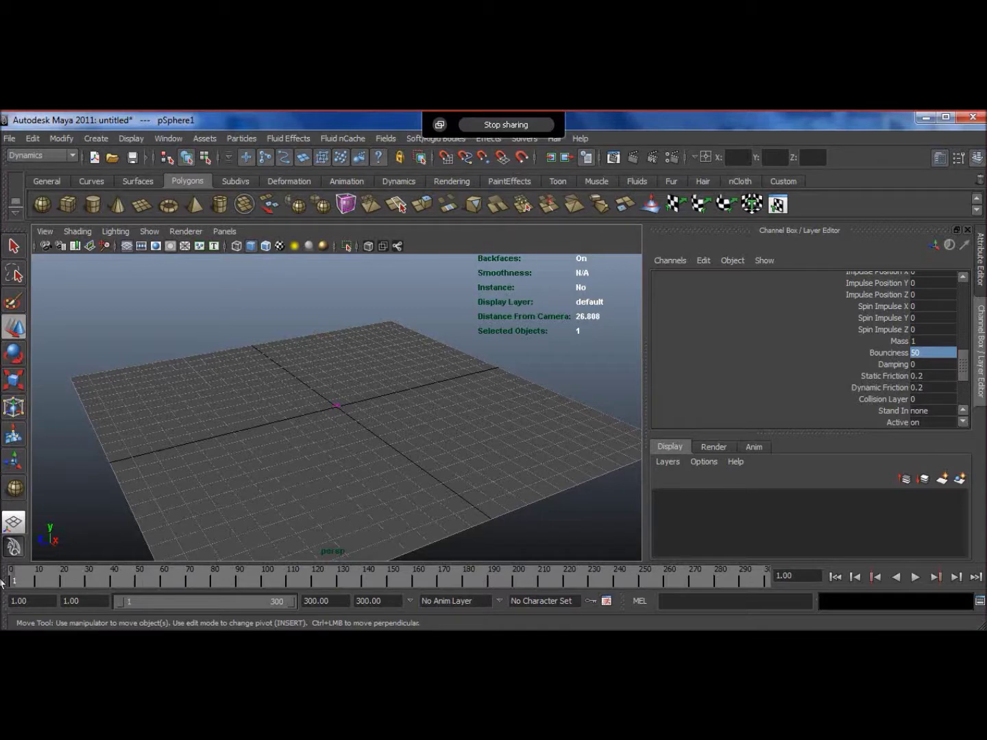
{"action": "left_click_drag", "start_coordinate": [129, 491], "coordinate": [143, 425], "text": "alt"}
{"action": "right_click_drag", "start_coordinate": [144, 425], "coordinate": [93, 397], "text": "alt"}
{"action": "mouse_move", "coordinate": [92, 397]}
{"action": "left_mouse_down", "text": "alt"}
{"action": "mouse_move", "coordinate": [80, 348]}
{"action": "mouse_move", "coordinate": [85, 396]}
{"action": "left_mouse_up", "text": "alt"}
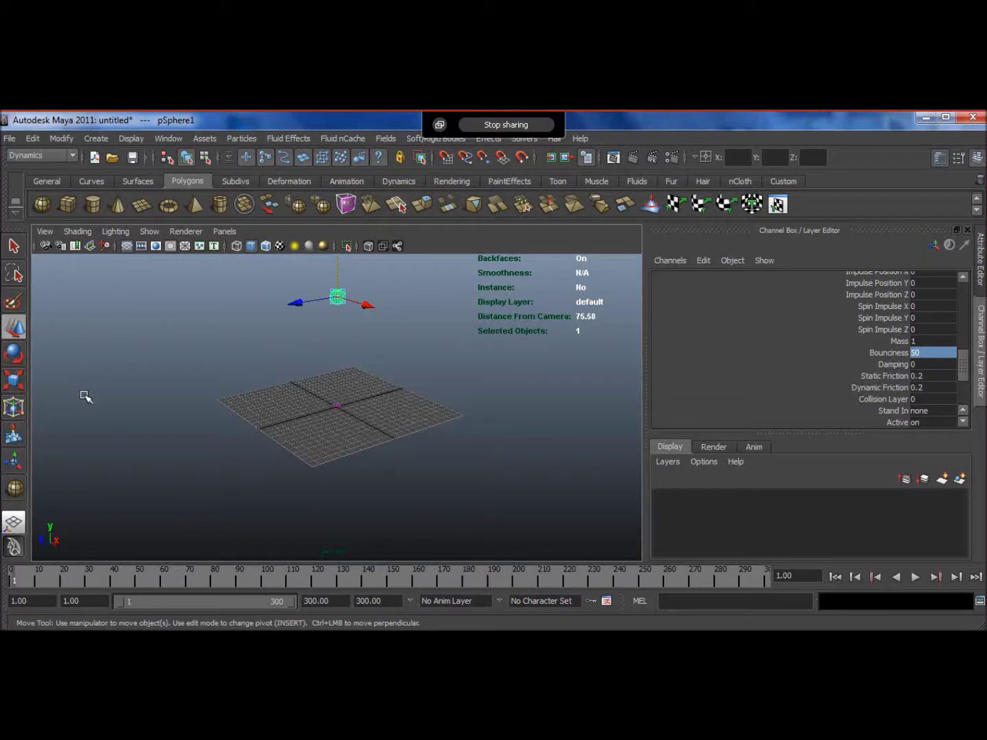